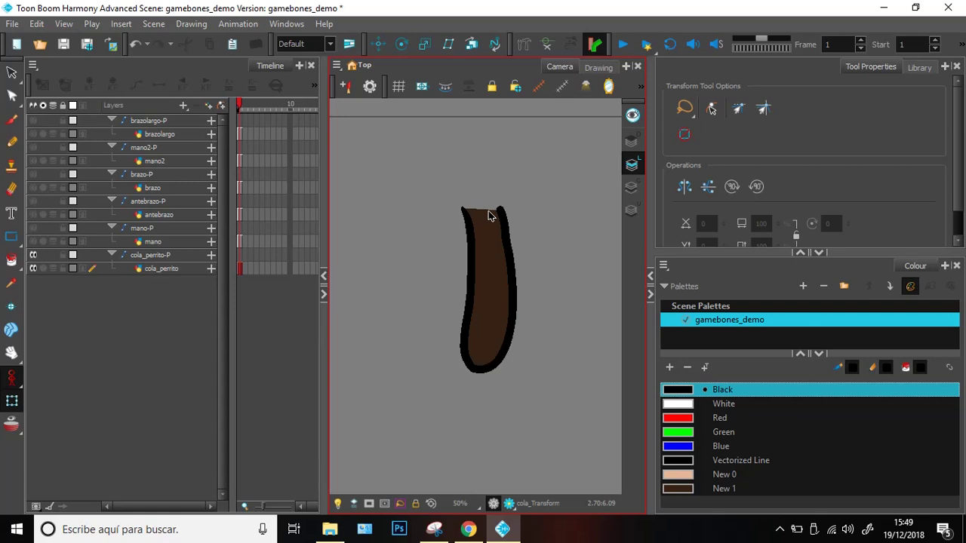
Step: Activate the Rigging tool and select the cola_perrito drawing layer
click(524, 44)
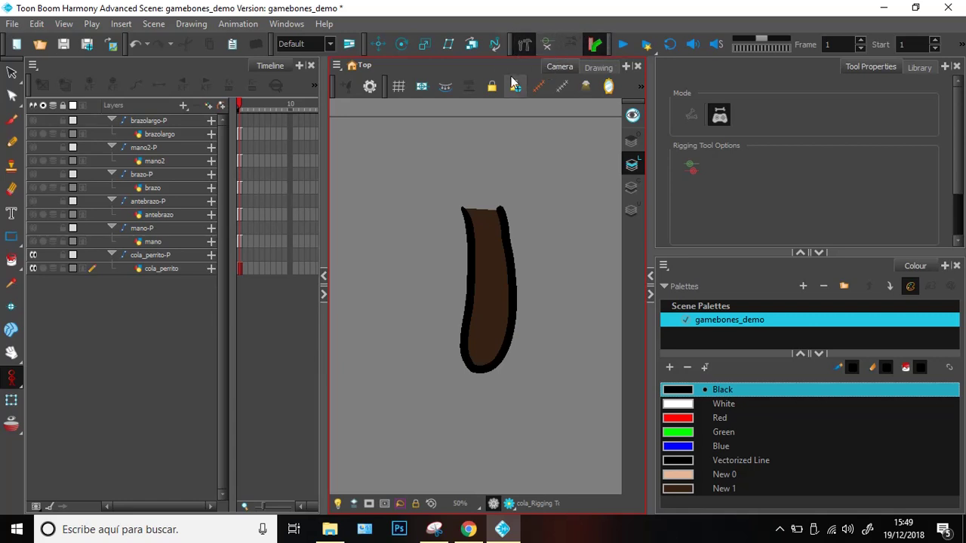
click(523, 43)
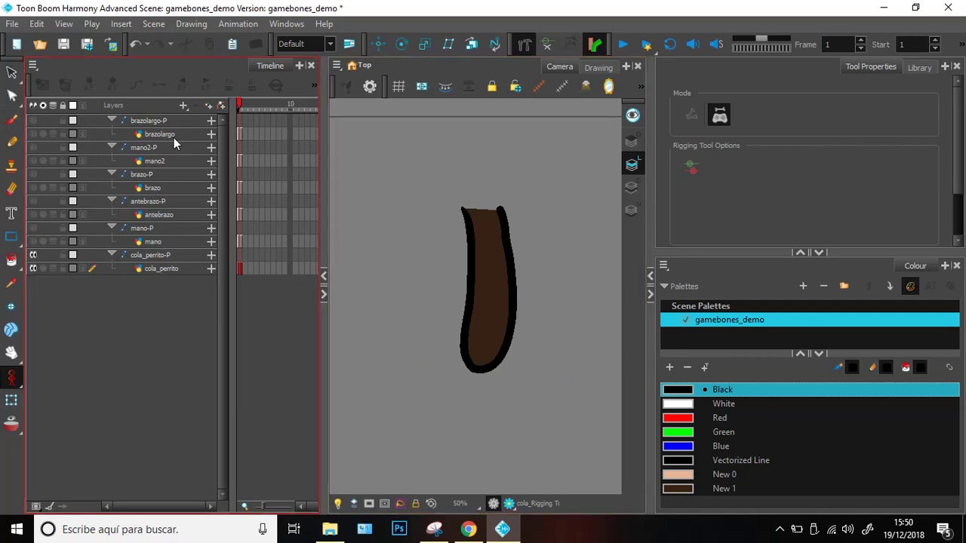
click(162, 268)
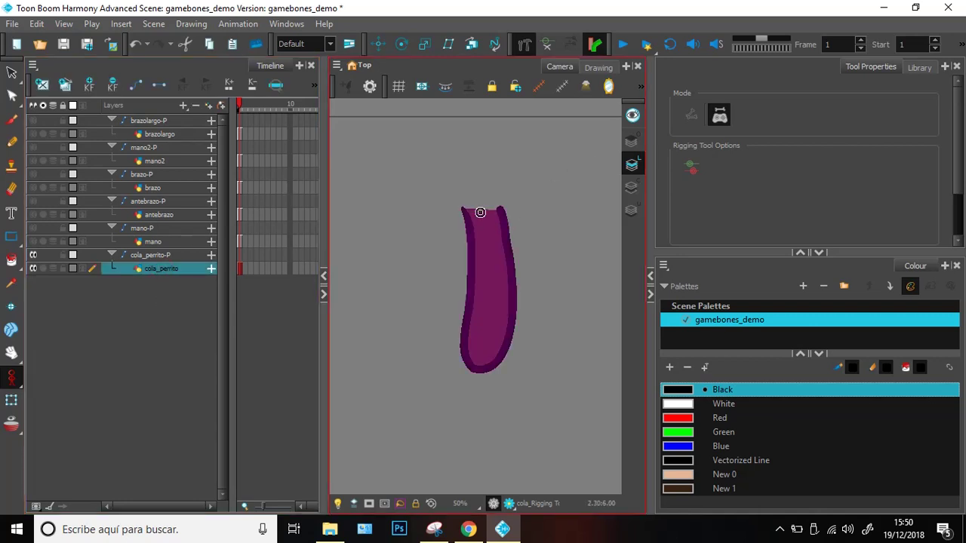
Step: Try a game bone down the tail's upper half with the cola_perrito-P peg selected, and undo it
click(157, 256)
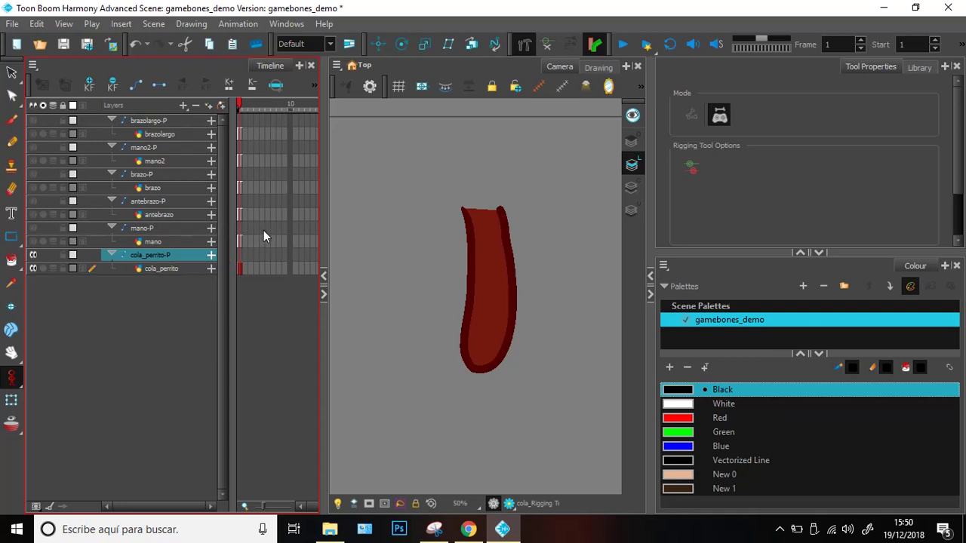
click(484, 220)
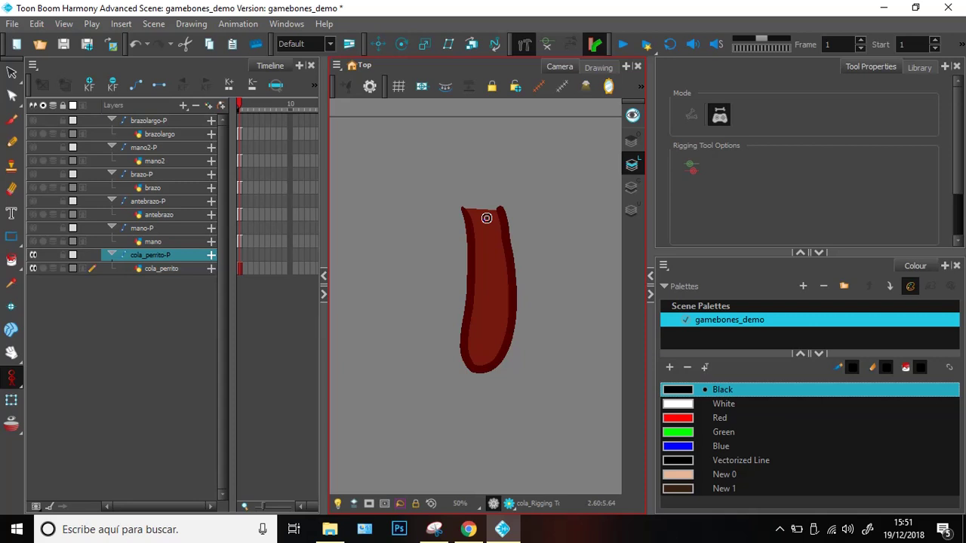
click(490, 281)
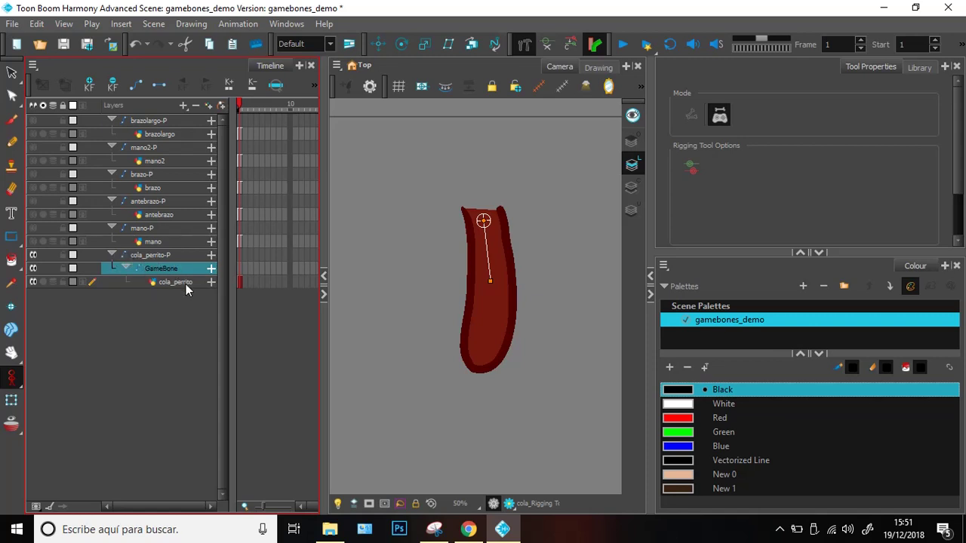
key(ctrl+z)
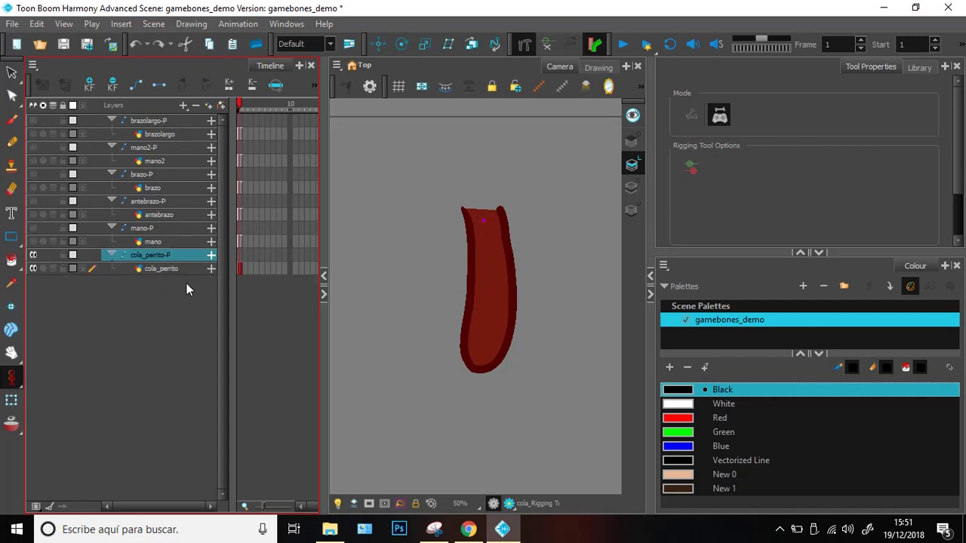
Step: Try a game bone down the tail's upper half with the cola_perrito drawing layer selected, and undo it
click(170, 270)
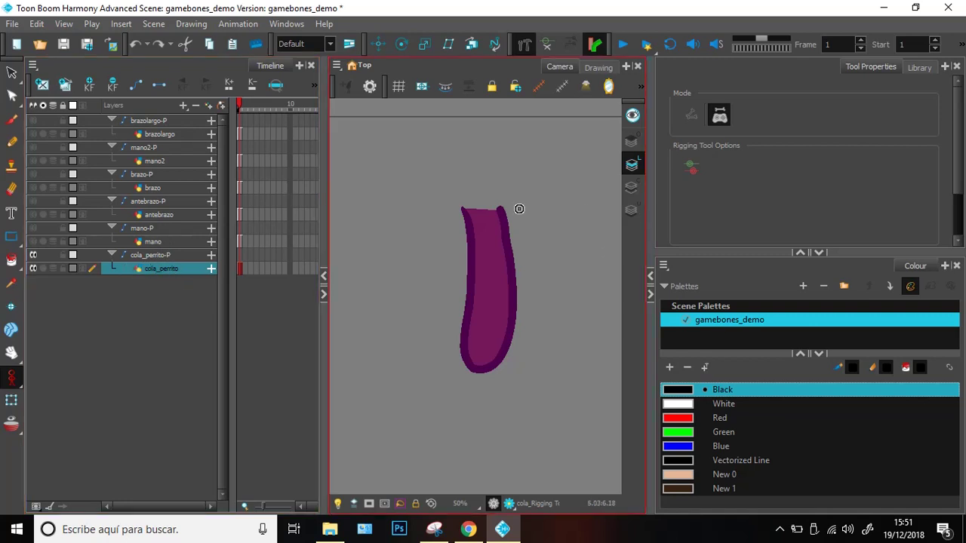
mouse_move(483, 217)
mouse_down()
mouse_move(491, 289)
mouse_move(492, 280)
mouse_up()
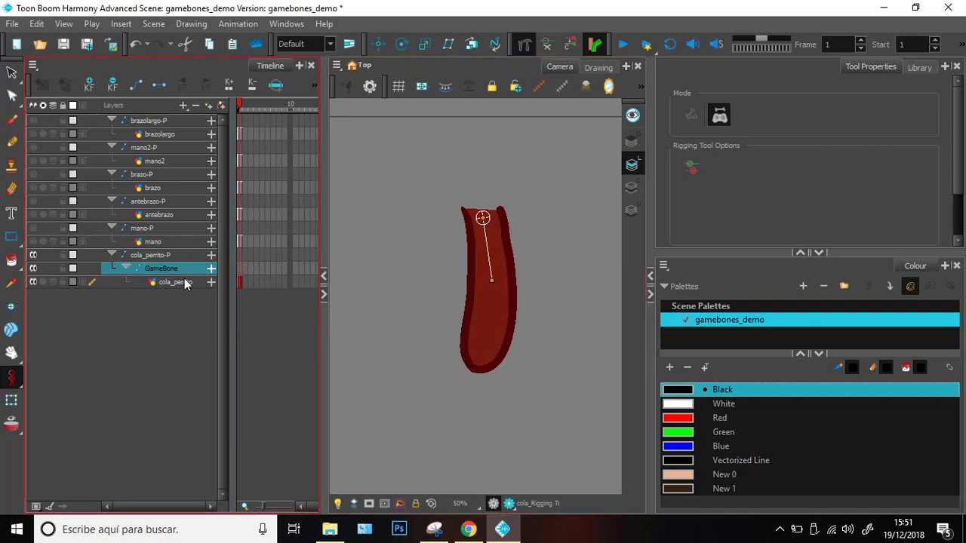
key(ctrl+z)
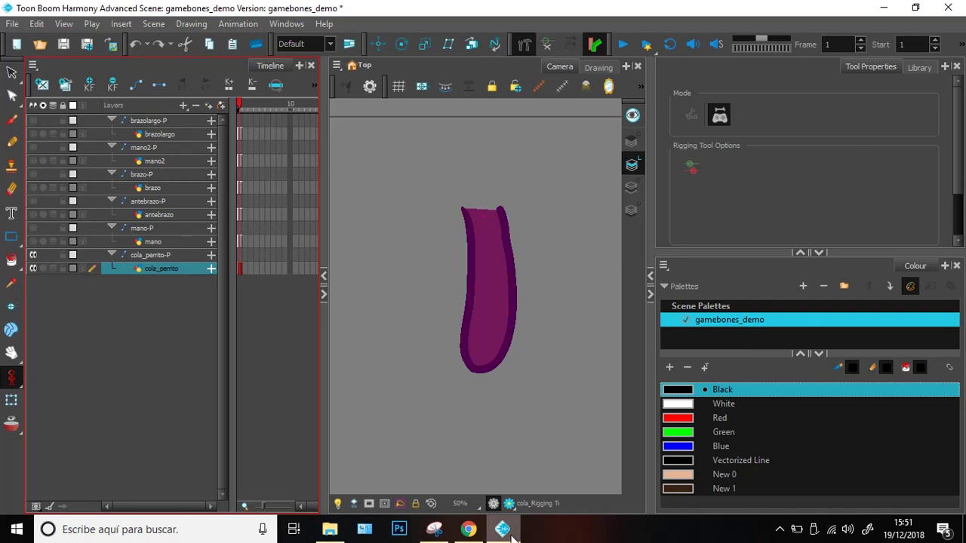
Step: In Game Bone mode, draw a chain of two bones on cola_perrito, from the tail's base through its middle to its tip
mouse_move(507, 532)
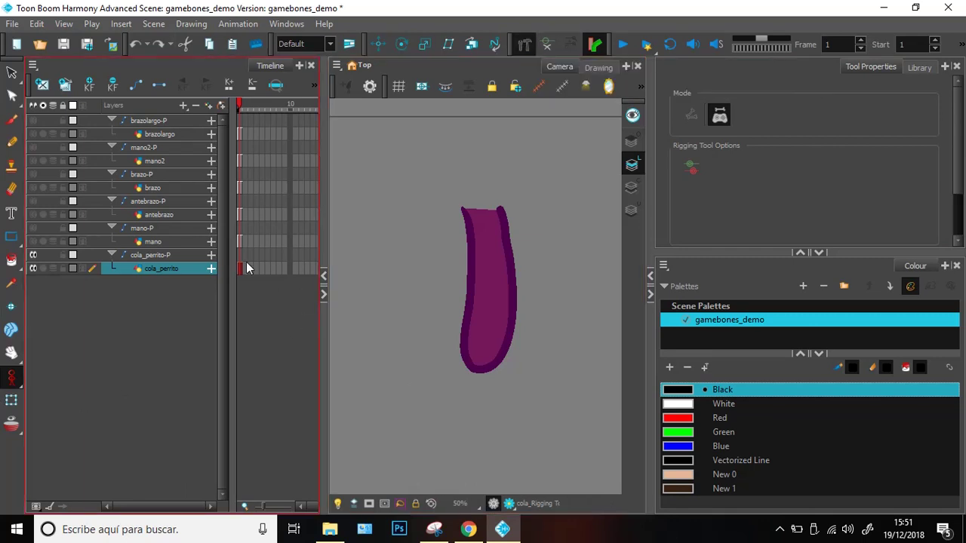
click(155, 255)
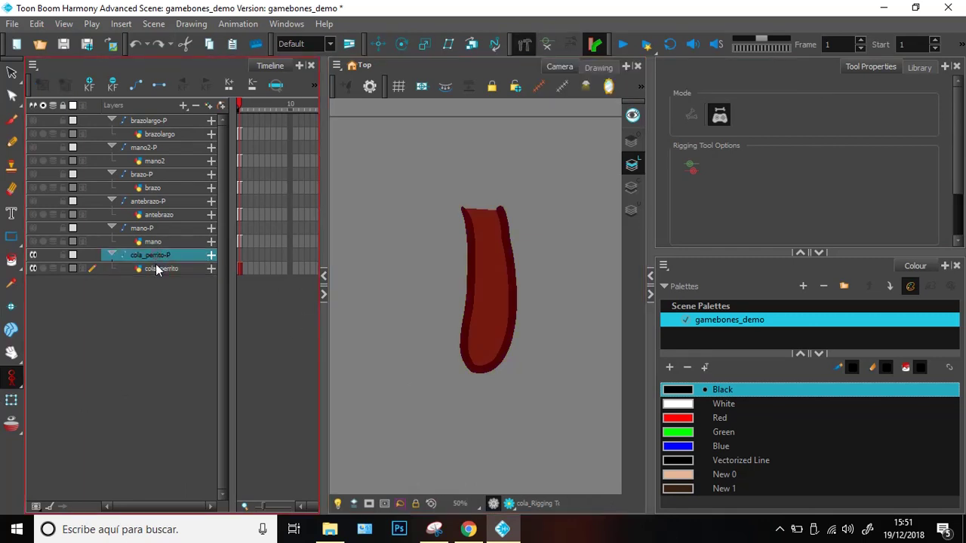
click(155, 266)
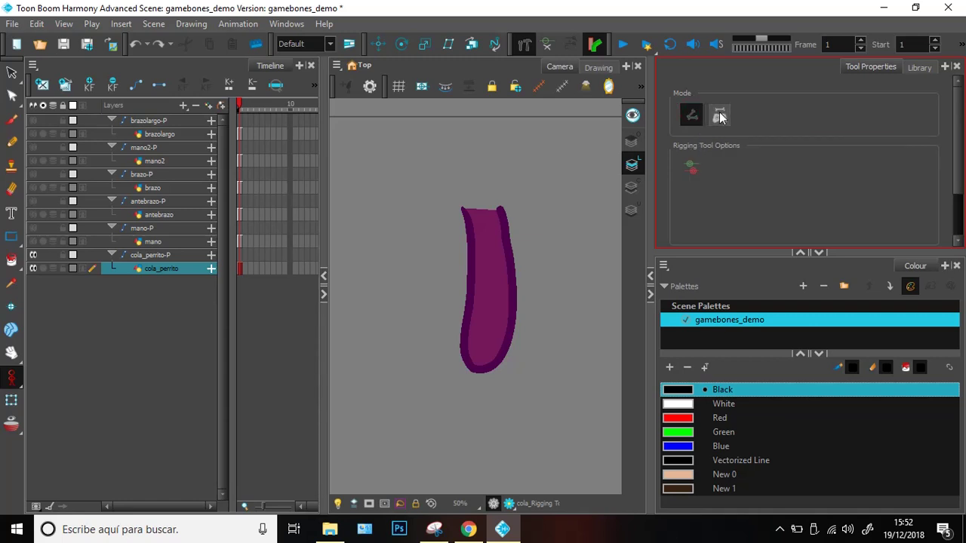
click(720, 115)
click(484, 218)
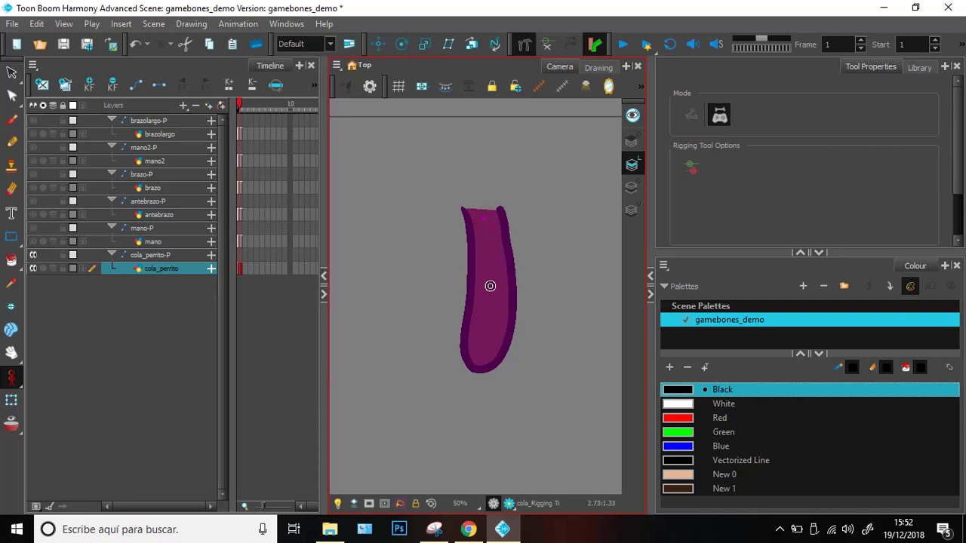
drag(489, 286, 483, 218)
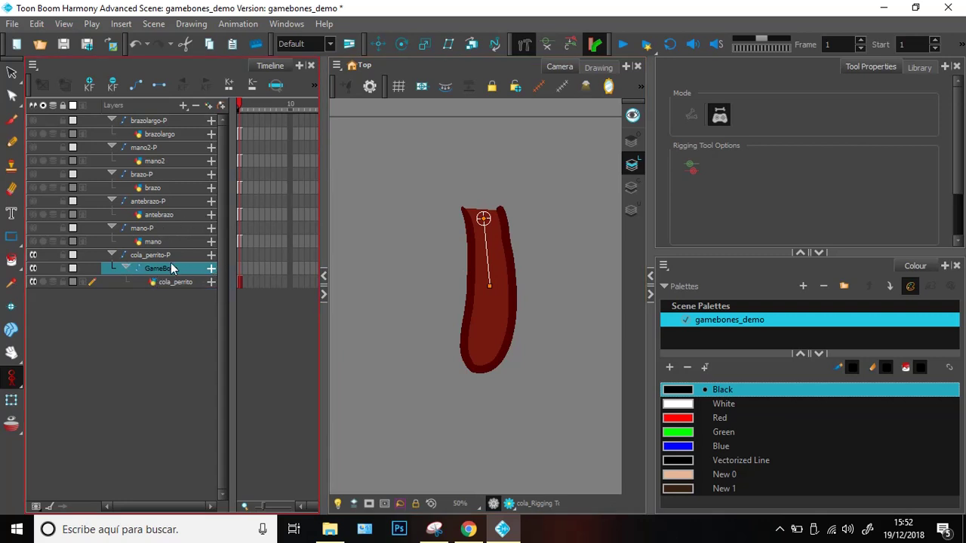
click(476, 367)
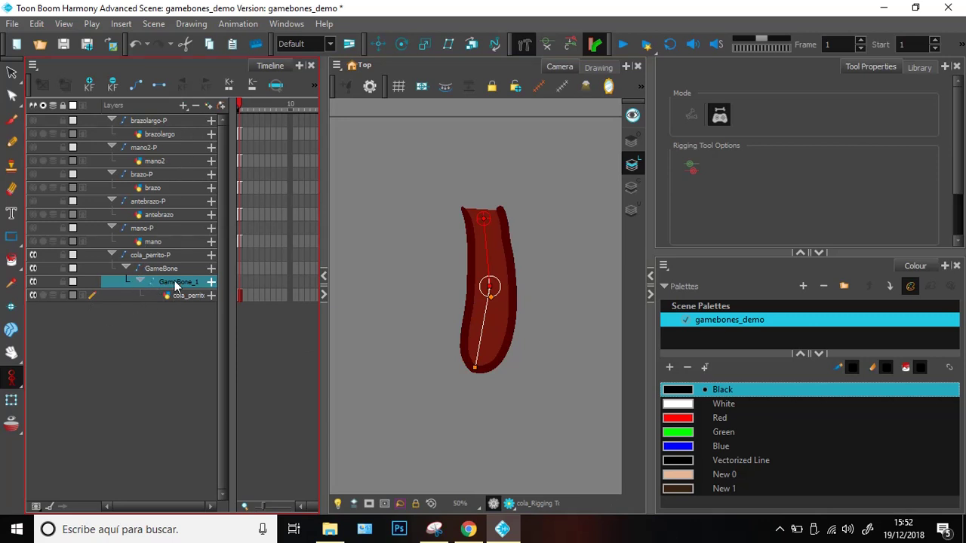
Step: Centre the middle joint of the tail and enlarge its radius to about the tail's full width
click(154, 269)
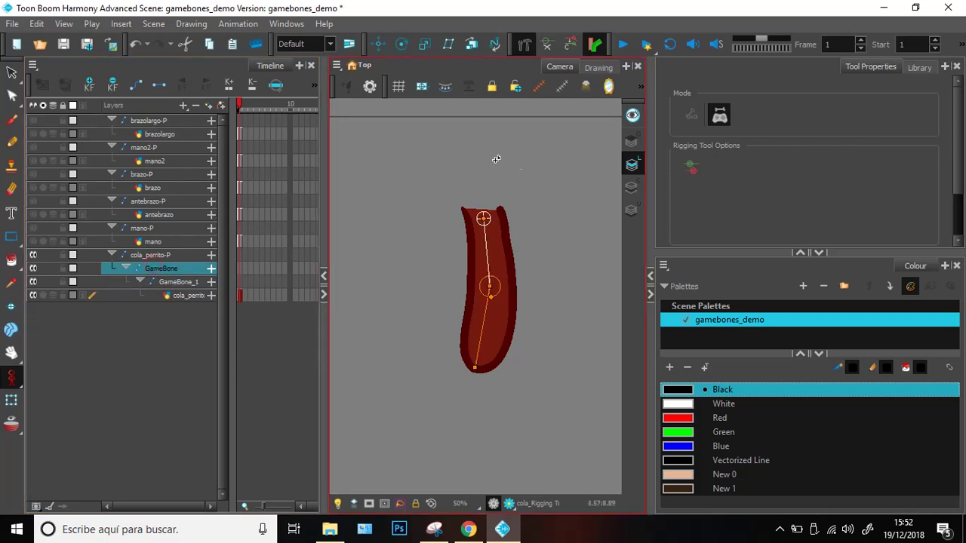
click(164, 282)
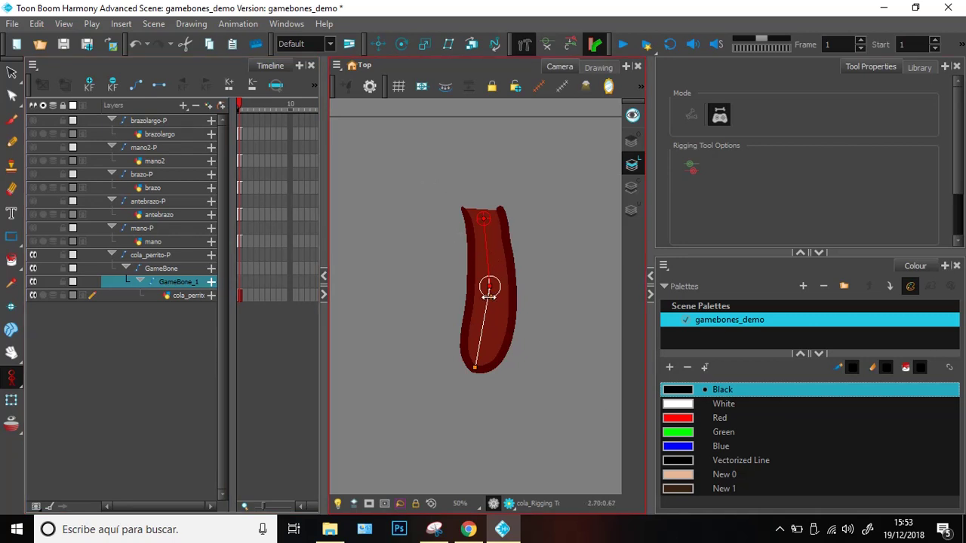
mouse_move(488, 296)
mouse_down()
mouse_move(493, 312)
mouse_move(495, 287)
mouse_move(494, 313)
mouse_up()
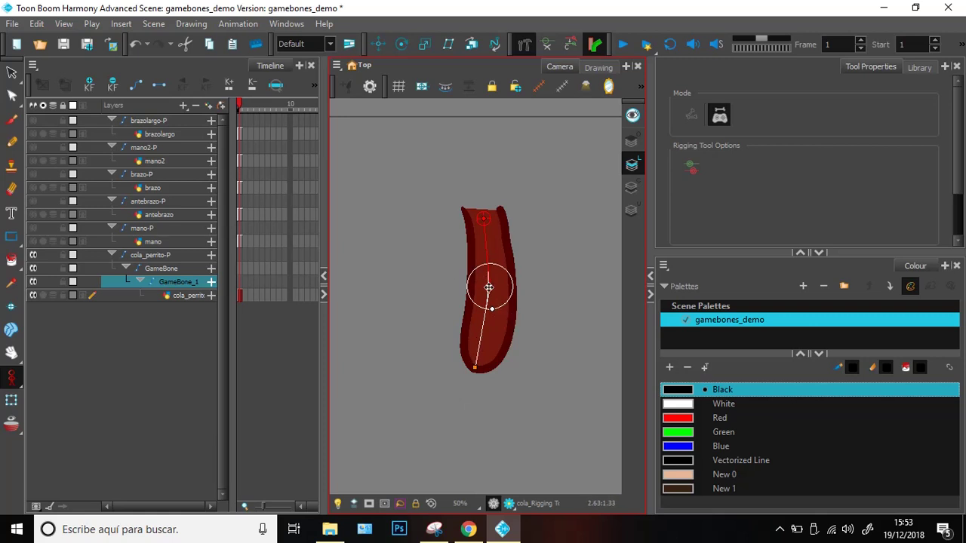
drag(489, 287, 492, 285)
click(492, 310)
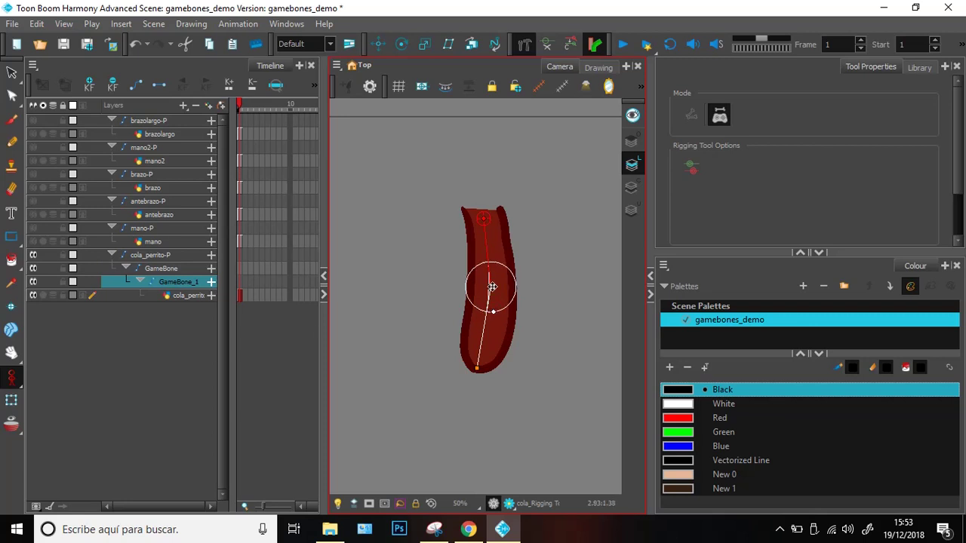
click(493, 287)
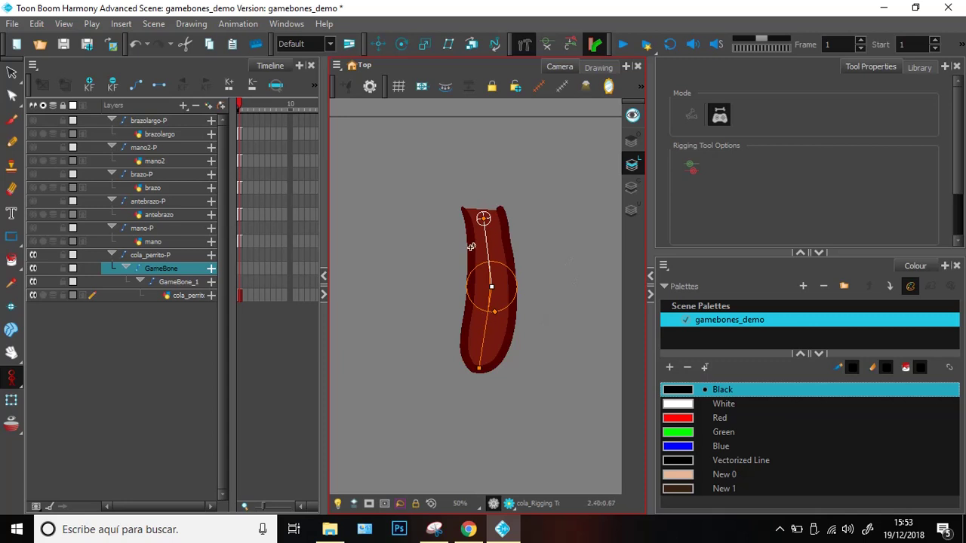
Step: Move the lower bone's end onto the outline at the tail's tip and fine-tune the upper bone's start point at the base
click(477, 369)
drag(478, 368, 474, 371)
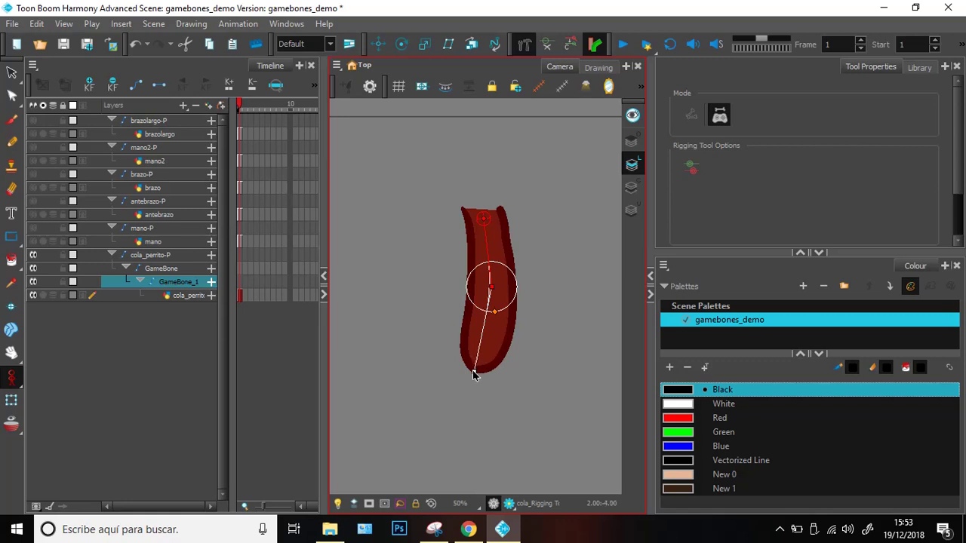
click(485, 218)
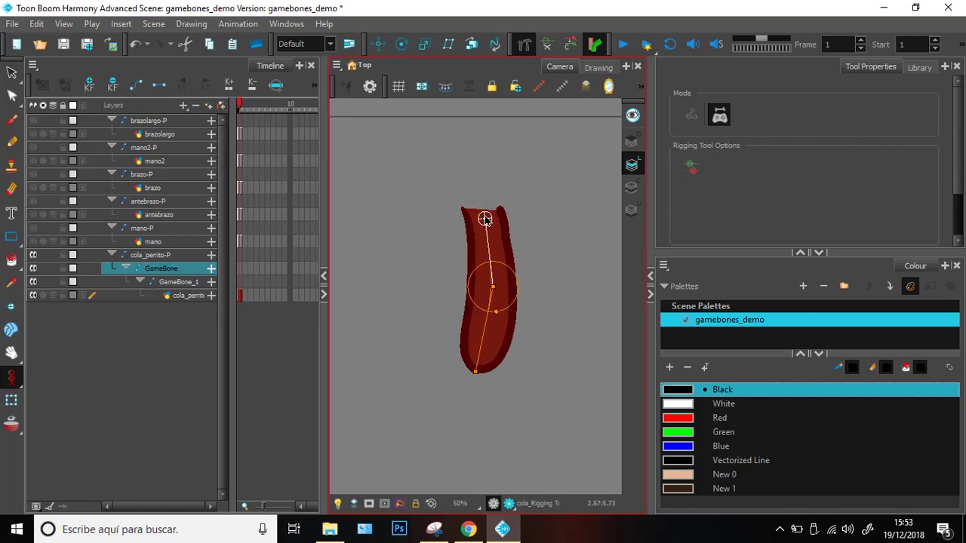
drag(484, 219, 483, 218)
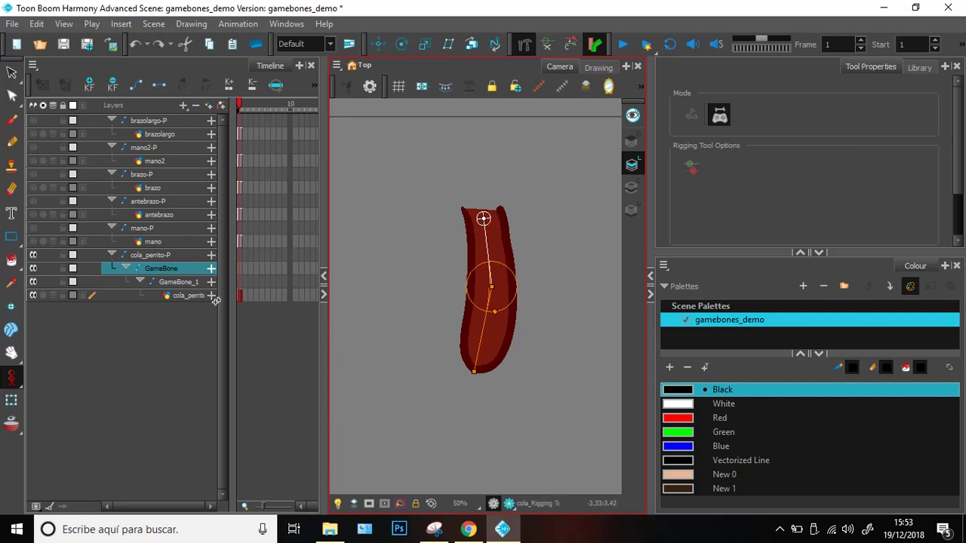
Step: Test the deformation by bending the tail's lower bone up to the left with the Transform tool
click(173, 257)
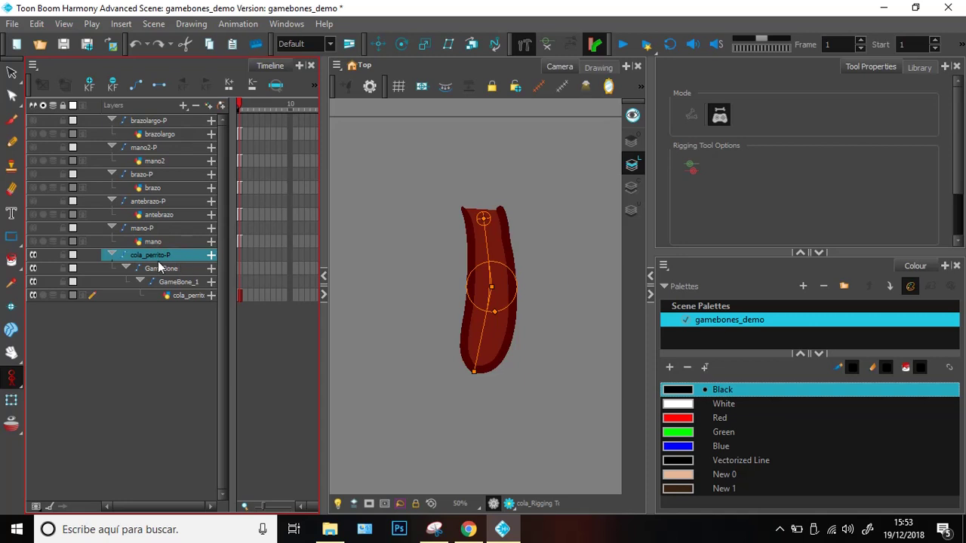
click(147, 270)
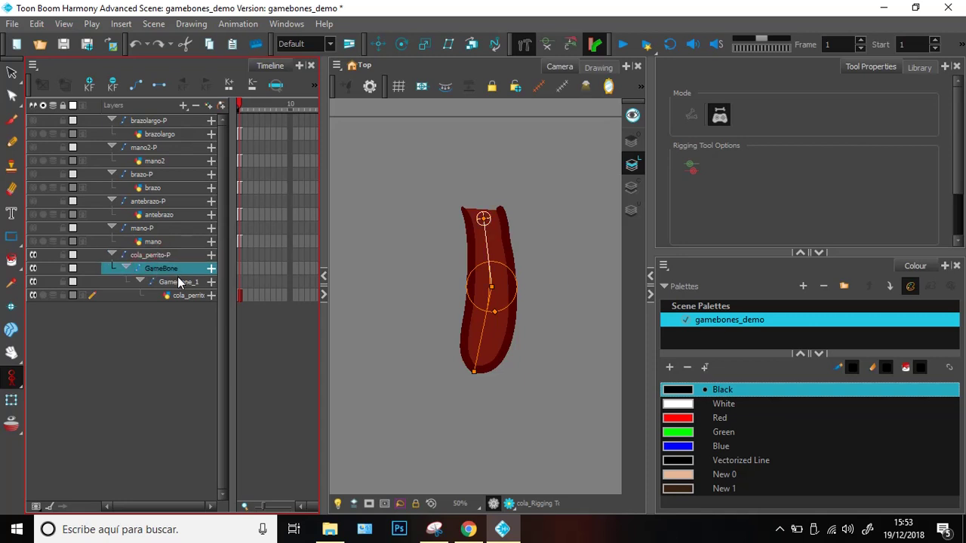
click(174, 285)
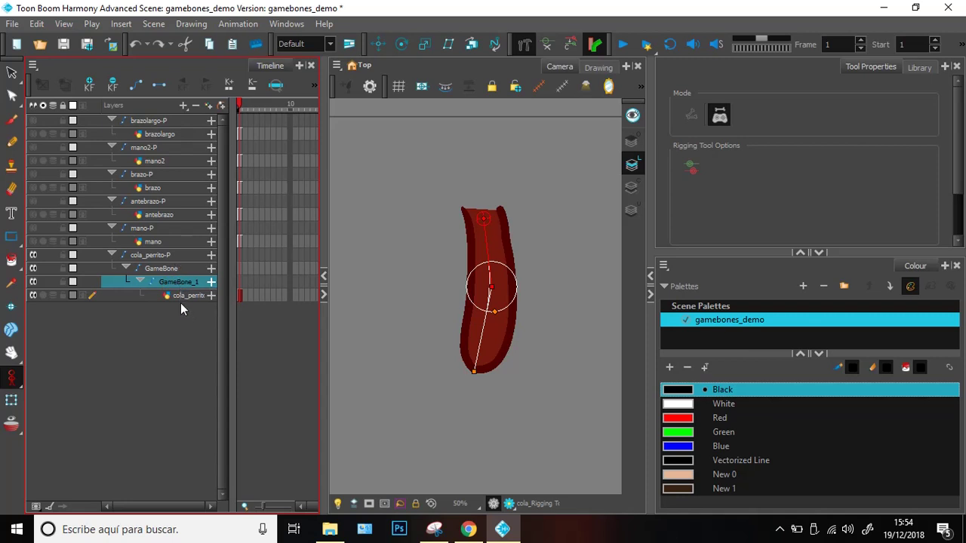
click(182, 295)
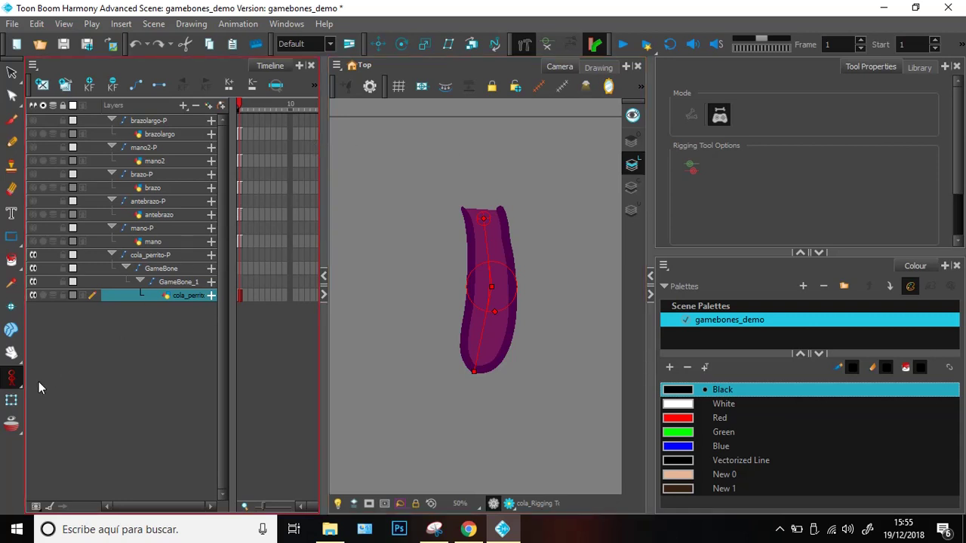
click(13, 402)
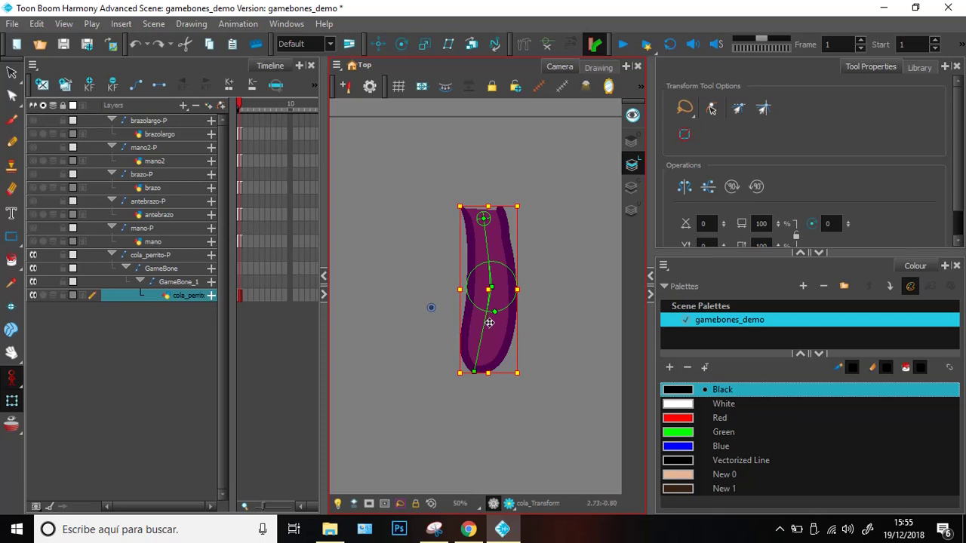
mouse_move(485, 324)
mouse_down()
mouse_move(462, 312)
mouse_move(463, 262)
mouse_move(494, 260)
mouse_move(483, 276)
mouse_move(456, 278)
mouse_move(524, 300)
mouse_move(545, 262)
mouse_move(413, 340)
mouse_move(390, 235)
mouse_move(416, 310)
mouse_move(561, 233)
mouse_move(523, 362)
mouse_move(403, 269)
mouse_up()
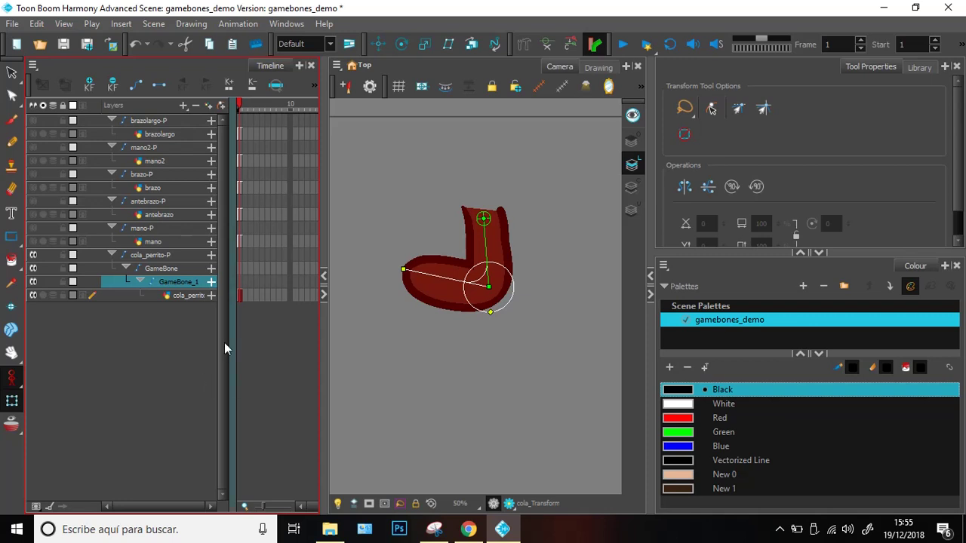
Step: Swing the lower bone's resting position to the right with the Rigging tool, and return to the Transform tool to compare the pose
click(523, 45)
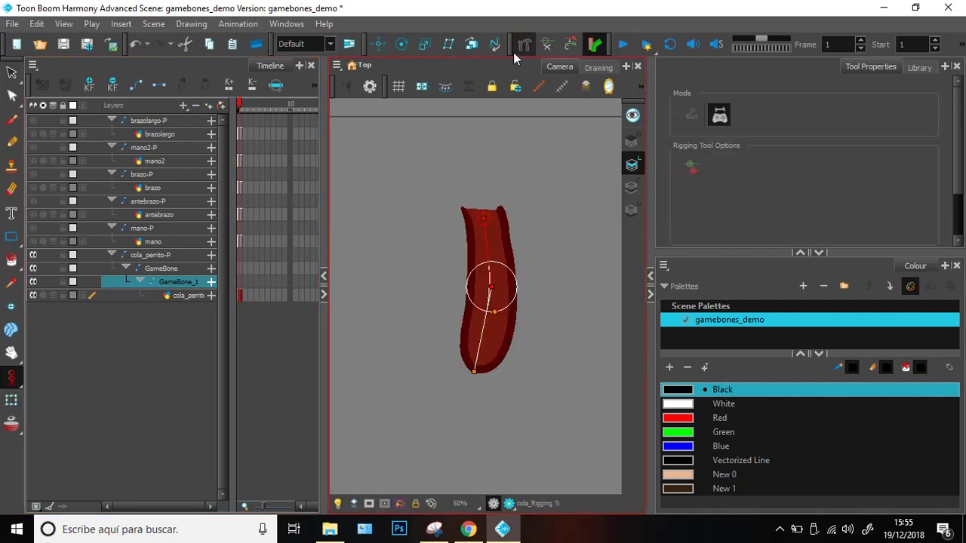
drag(477, 351, 505, 352)
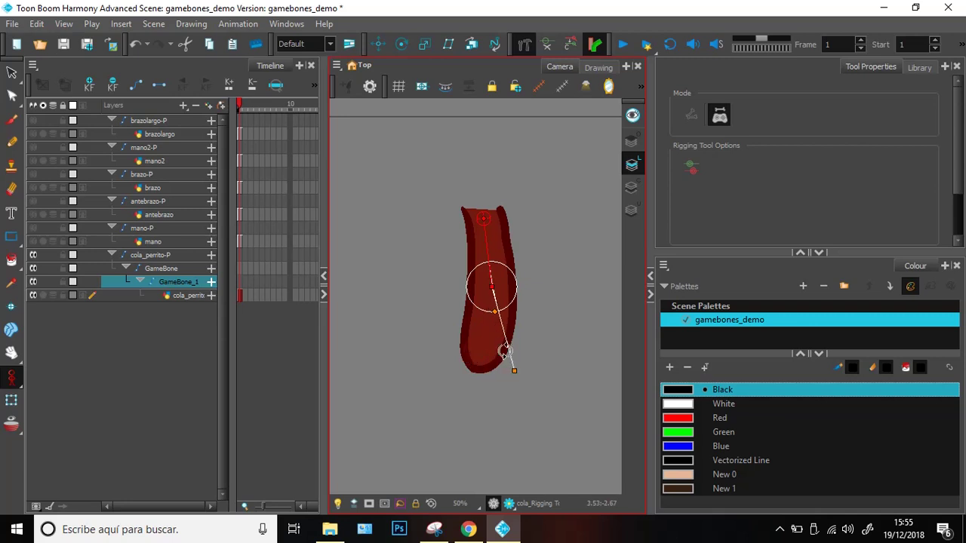
click(11, 401)
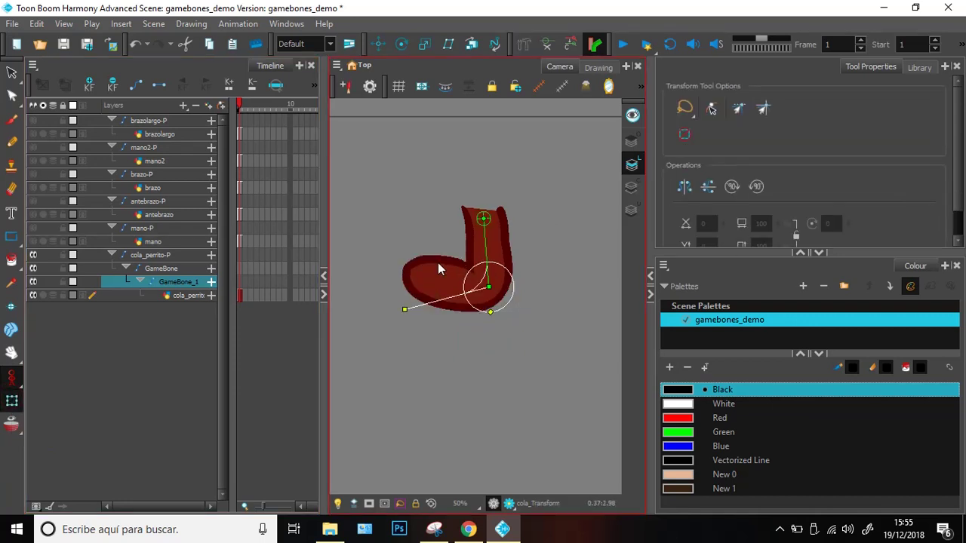
Step: Undo the lower bone's resting position change and the test bend of the tail
key(ctrl+z)
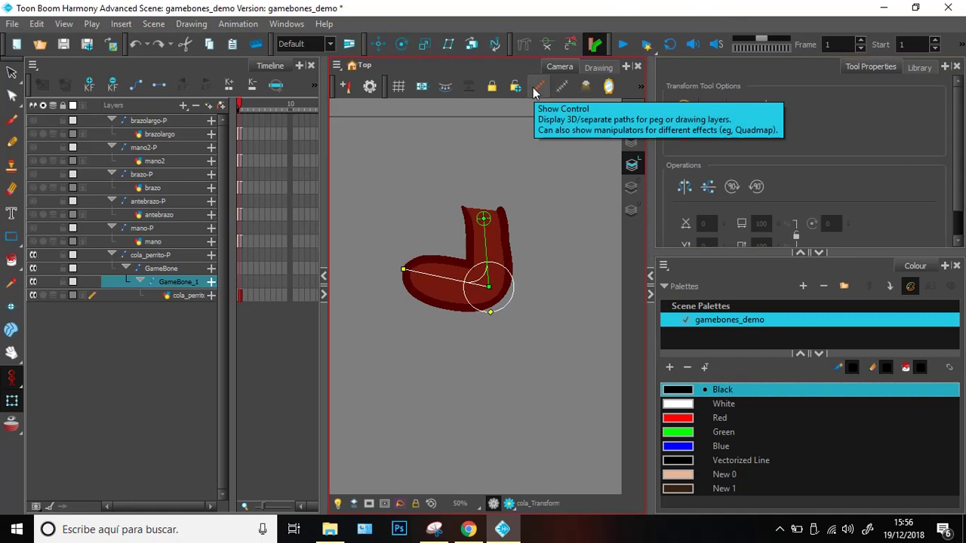
key(ctrl+z)
key(ctrl+z)
key(ctrl+z)
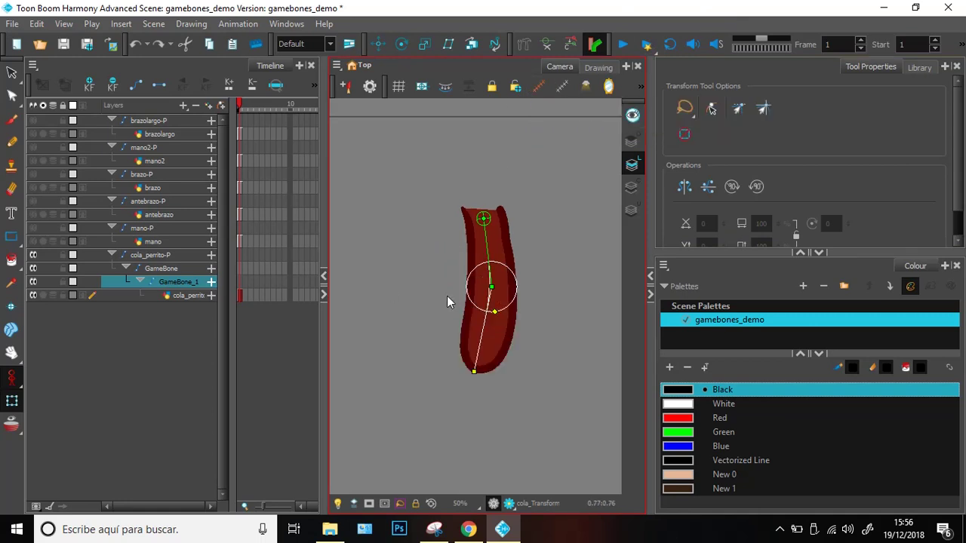
Step: Undo the last shift of the lower bone's end point, and compare the Rigging resting position with the Transform pose
key(ctrl+z)
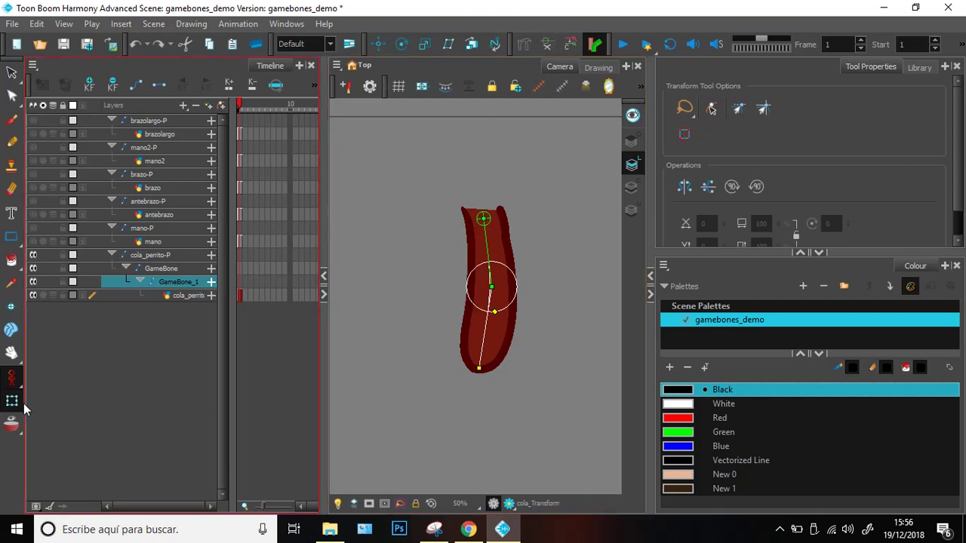
click(524, 44)
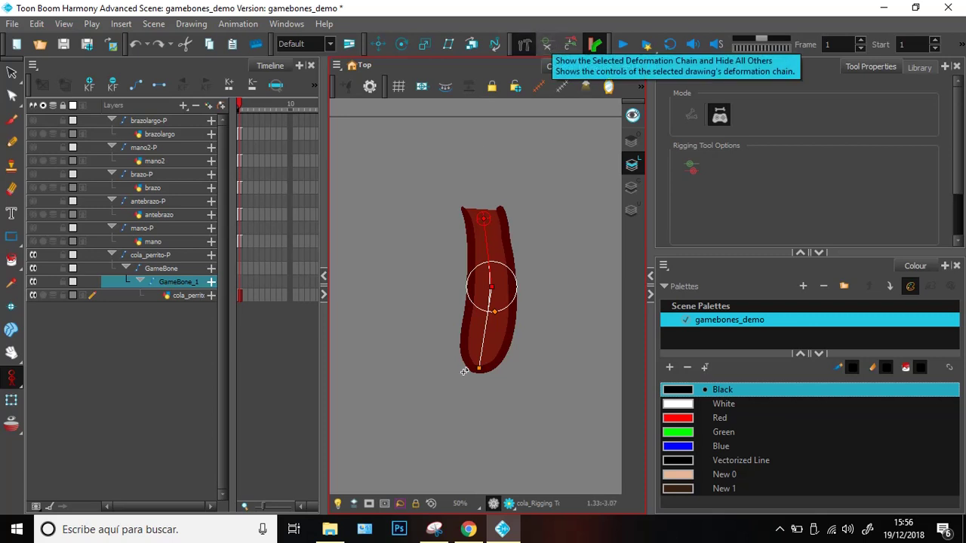
click(12, 400)
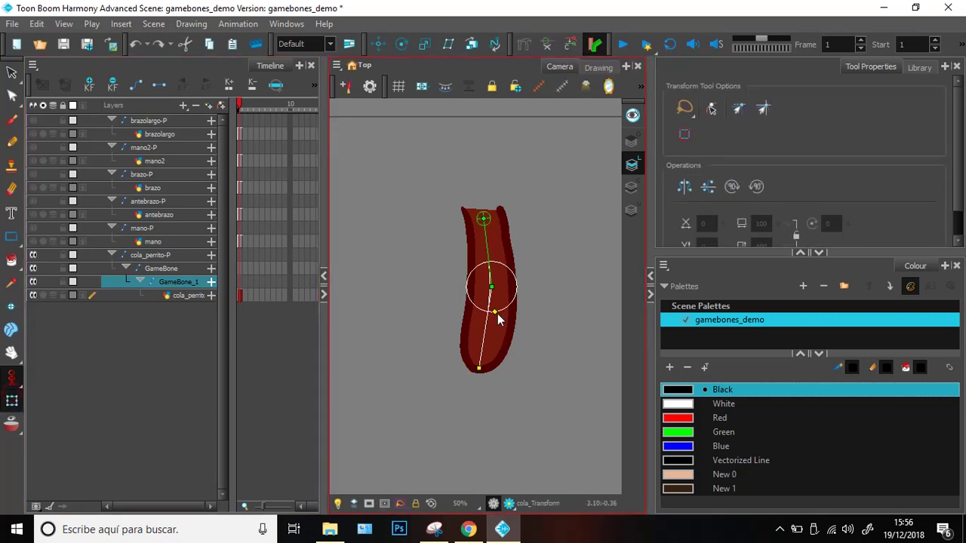
Step: Bend the tail's lower bone up to the left, and reset the tail to its resting position at frame 1
drag(492, 317, 429, 258)
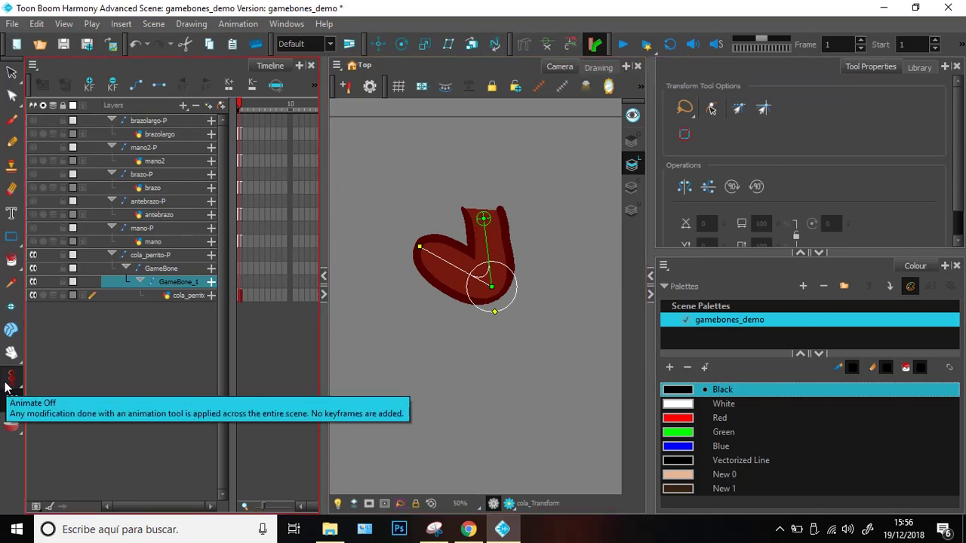
click(570, 46)
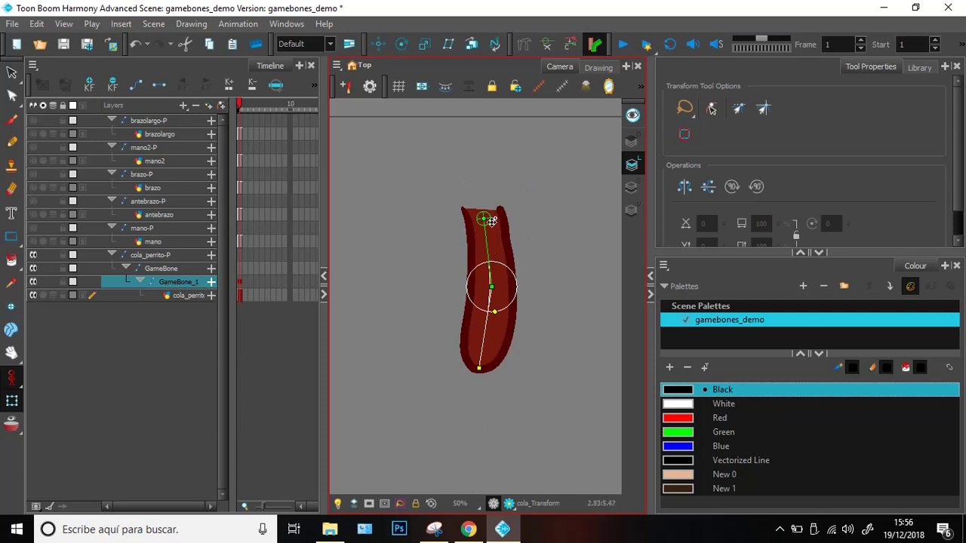
Step: Try deleting the frame 1 keyframe on GameBone_1 to compare poses, and undo back to the unbent tail without that keyframe
click(233, 306)
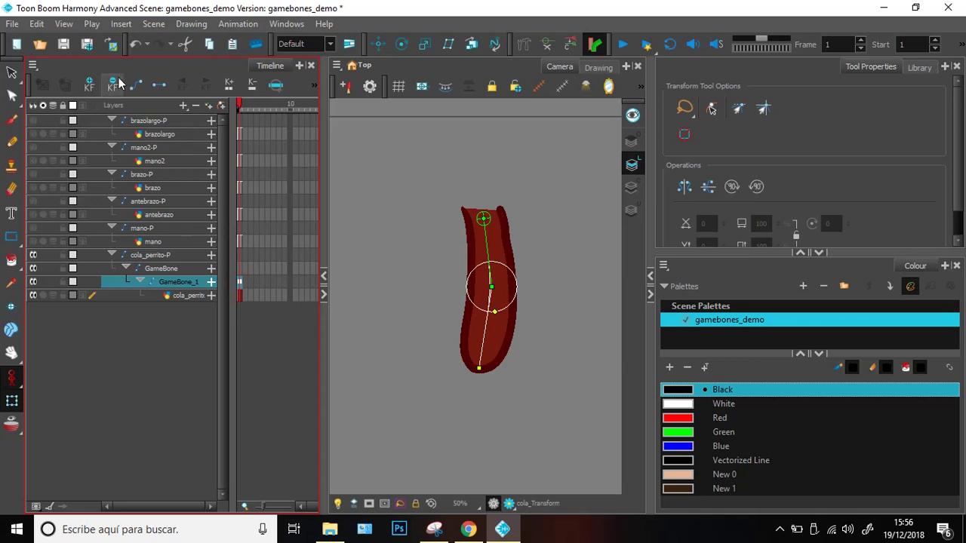
key(ctrl+z)
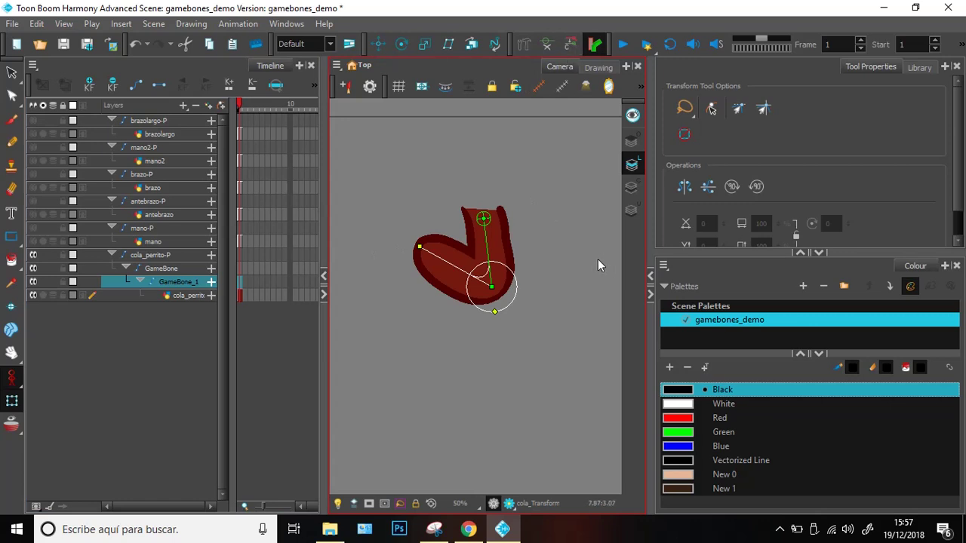
key(ctrl+z)
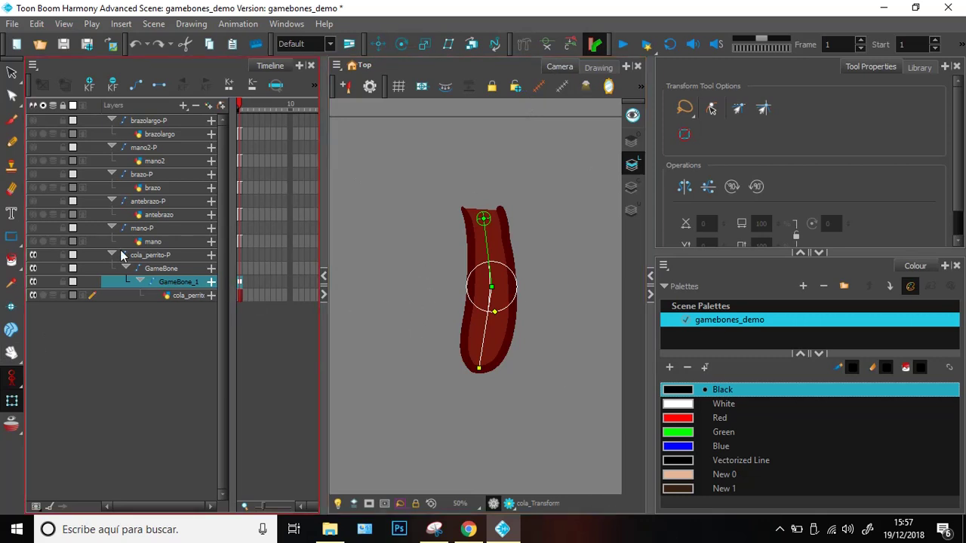
key(ctrl+shift+z)
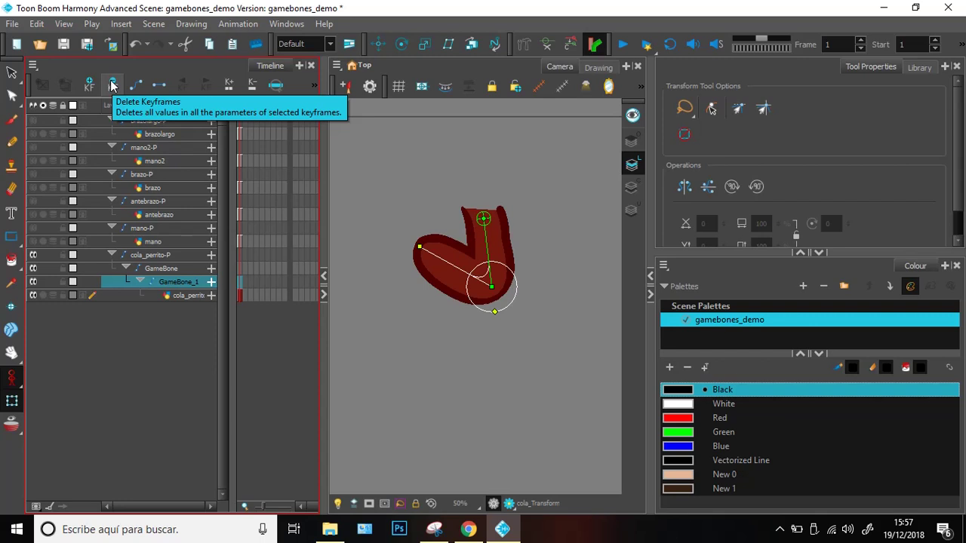
key(ctrl+z)
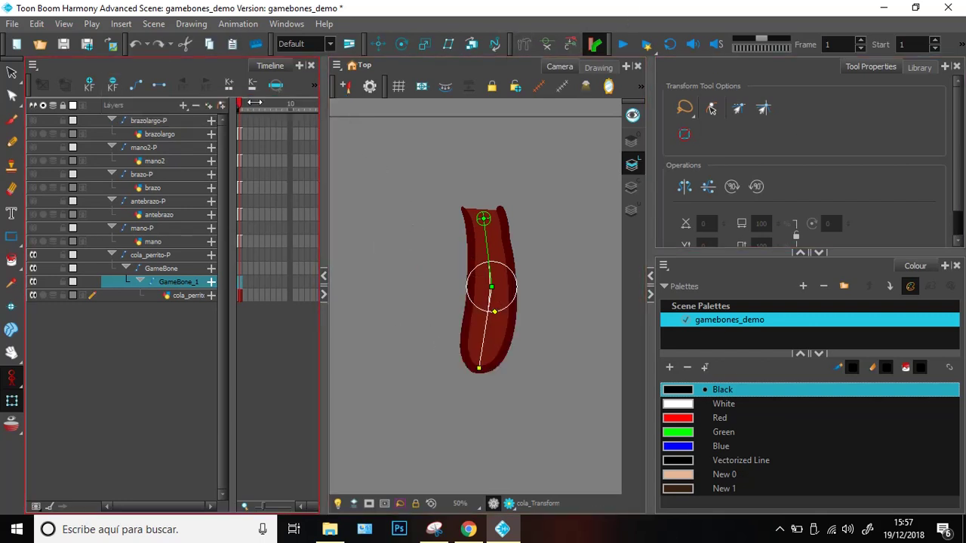
Step: Enlarge the lower bone's joint circle in the resting position, and shrink it to its smallest size around the joint
click(527, 45)
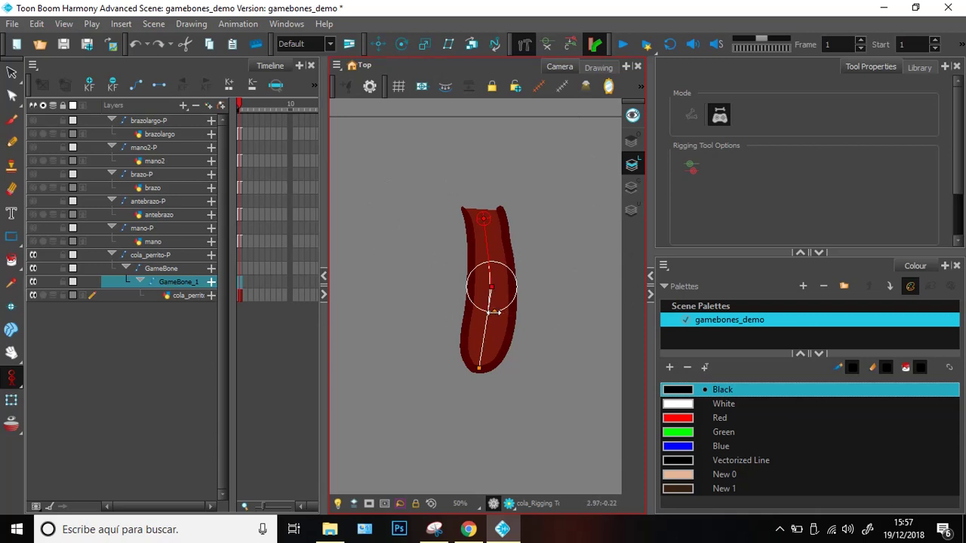
drag(496, 310, 505, 347)
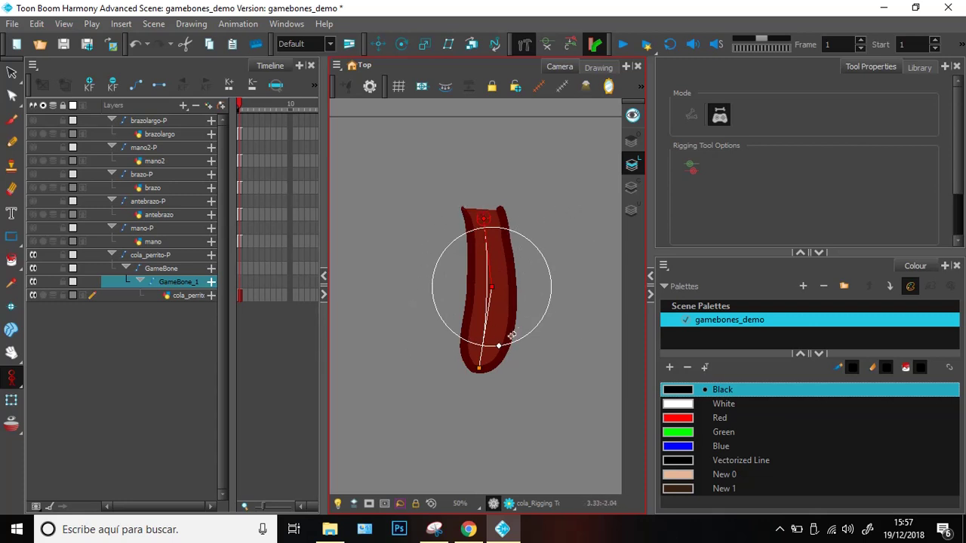
mouse_move(487, 330)
mouse_down()
mouse_move(453, 360)
mouse_move(486, 330)
mouse_up()
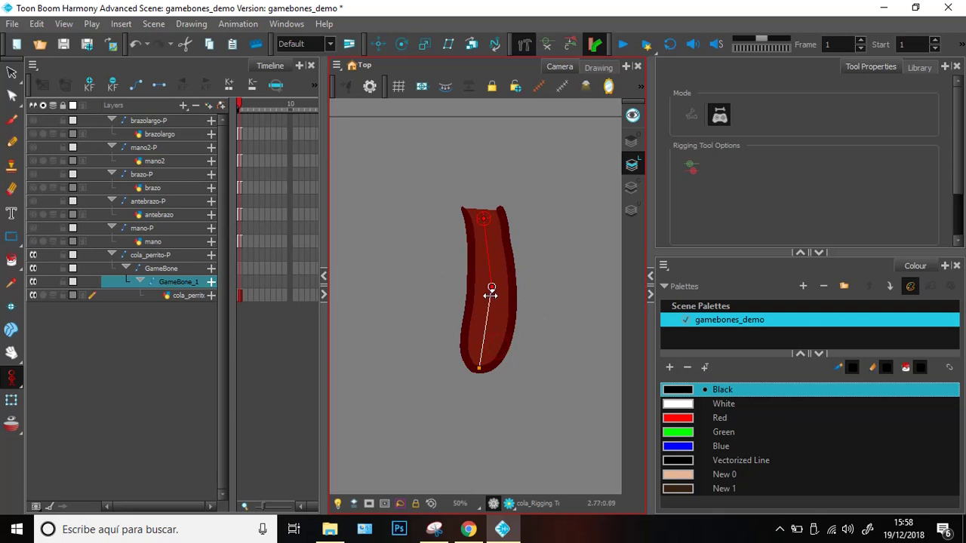
Step: Test the smallest joint circle by bending the lower bone to the left with the Transform tool, and undo the bend
click(11, 399)
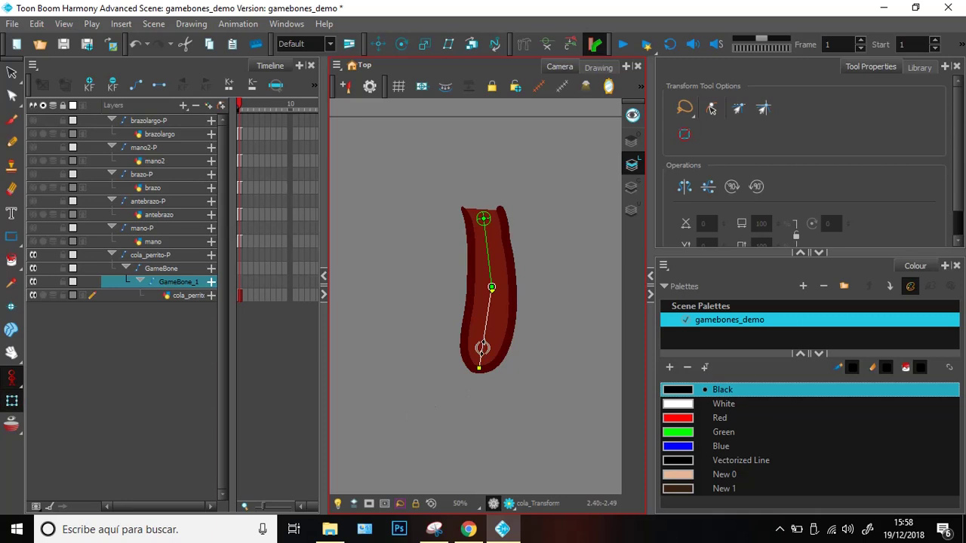
drag(482, 347, 465, 284)
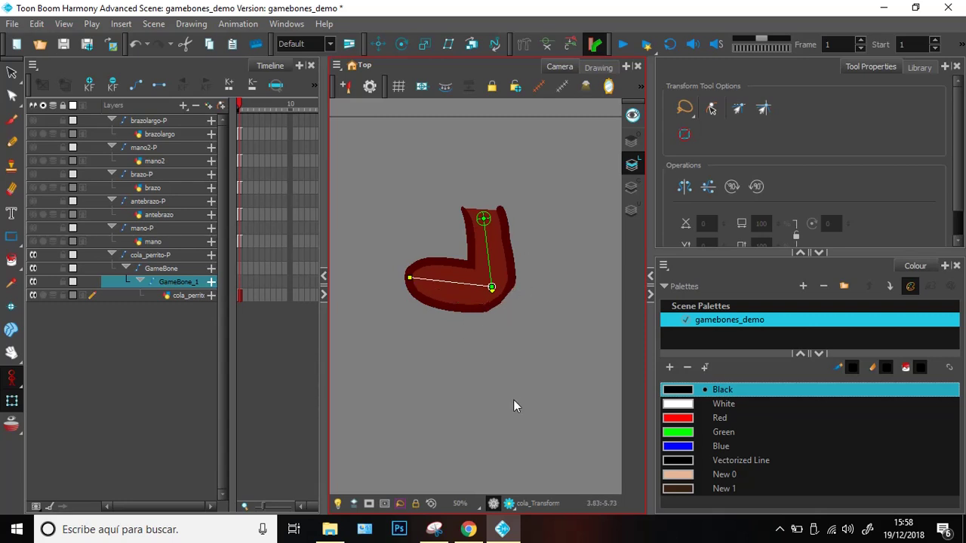
key(ctrl+z)
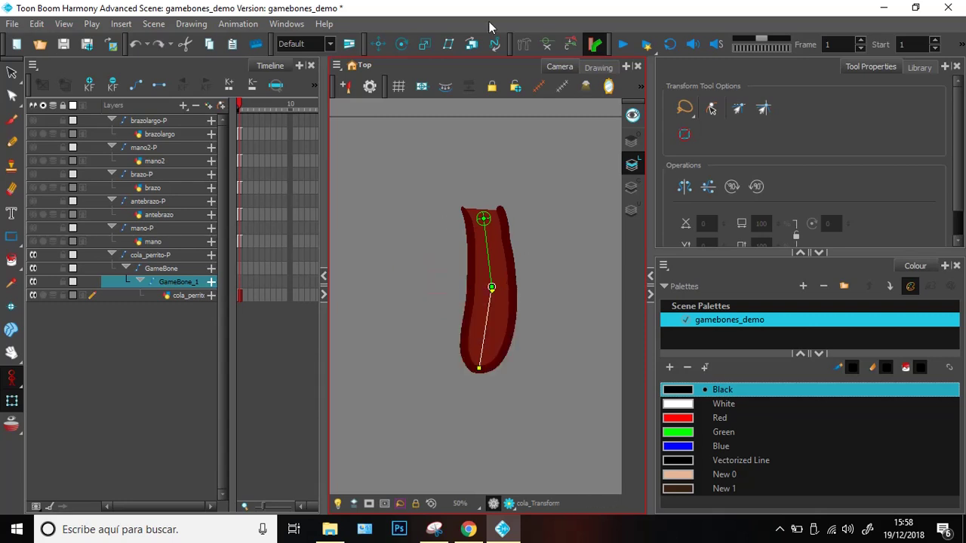
Step: Enlarge the resting joint circle well beyond the tail's width, test it by bending the lower bone left, and undo the bend
click(521, 44)
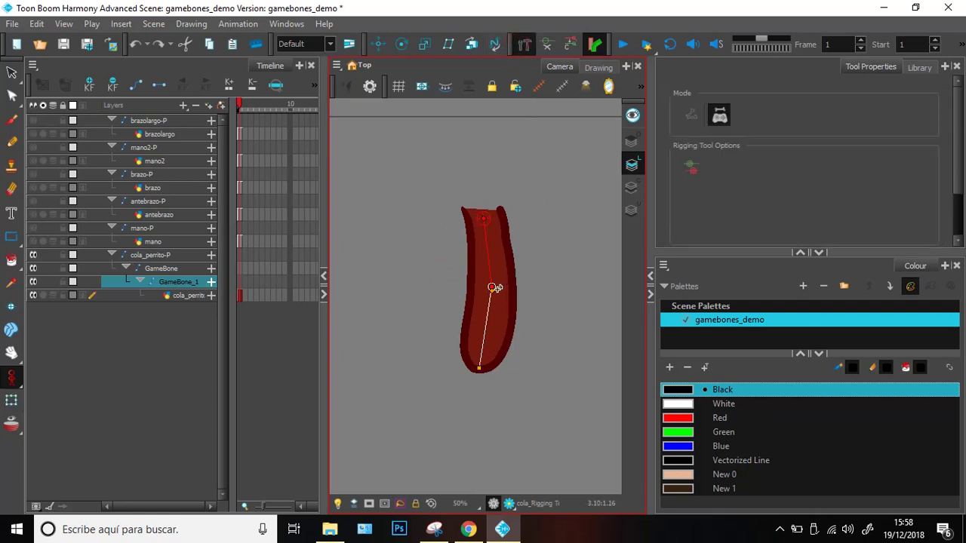
drag(491, 288, 503, 333)
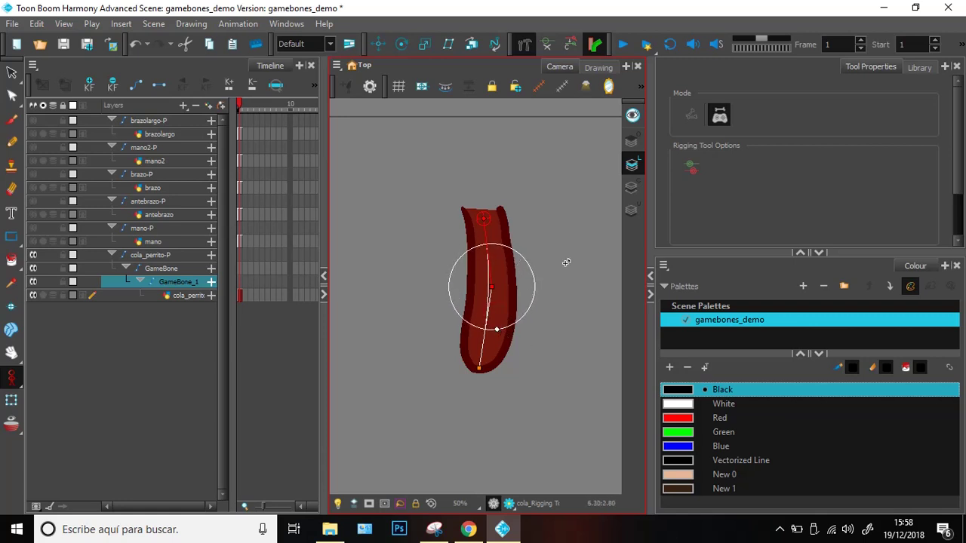
click(11, 399)
drag(478, 348, 456, 293)
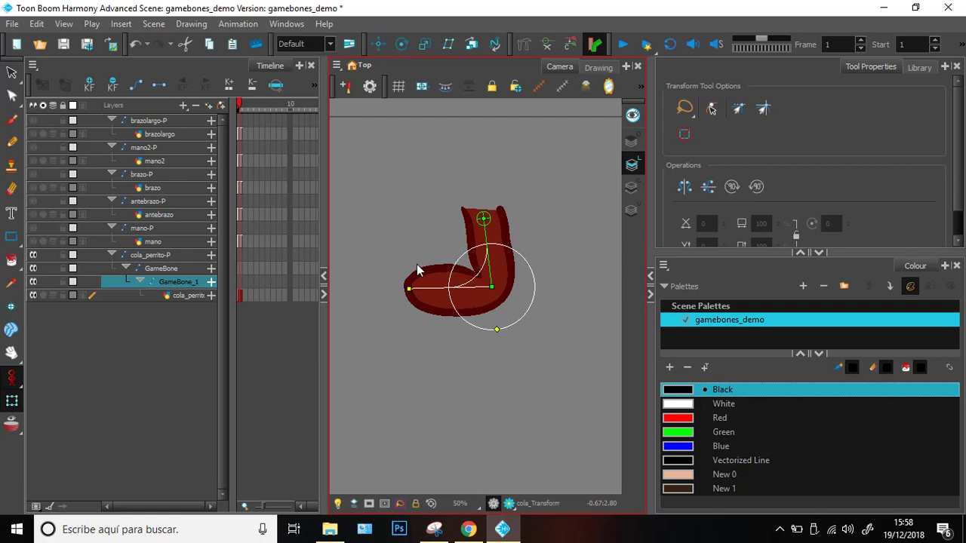
key(ctrl+z)
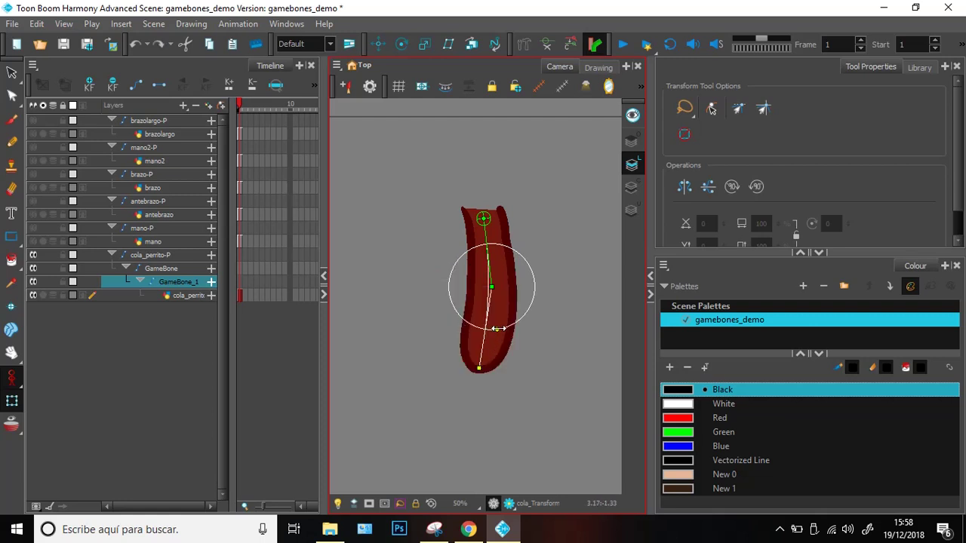
Step: Reduce the lower bone's joint circle with the Rigging tool until it roughly matches the tail's width, discarding the resize made with Transform
drag(498, 329, 499, 317)
key(ctrl+z)
click(524, 44)
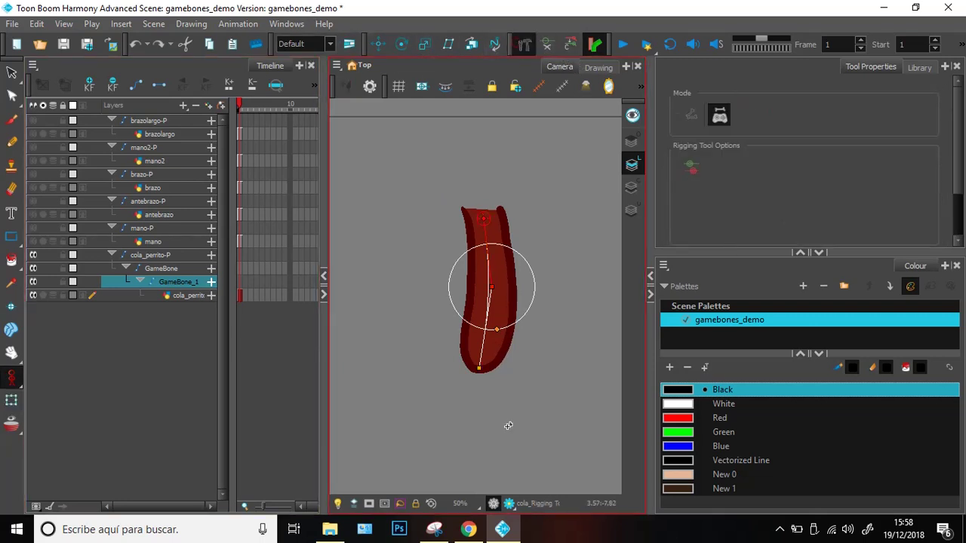
drag(495, 329, 494, 311)
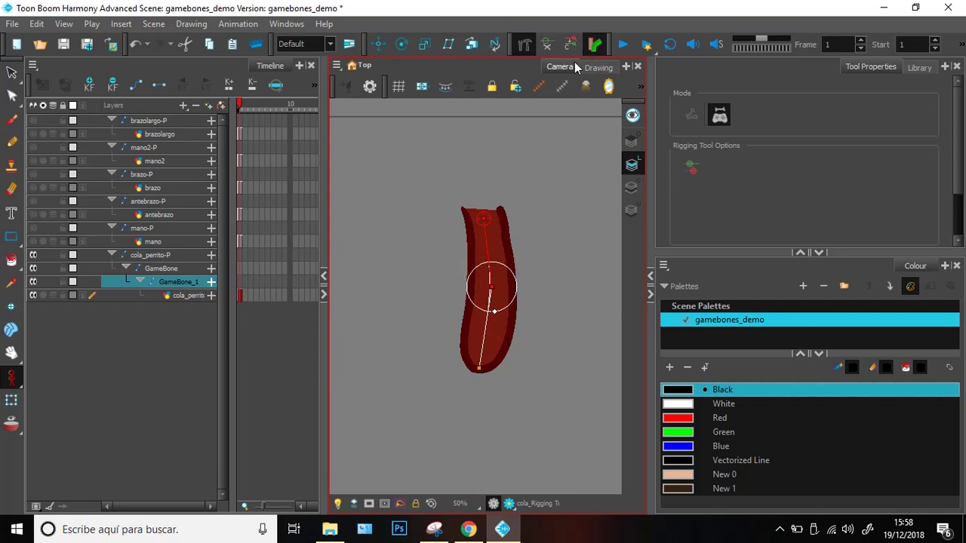
Step: Test the tail-width joint circle by bending the lower bone to the left with the Transform tool, and undo the bend
click(11, 400)
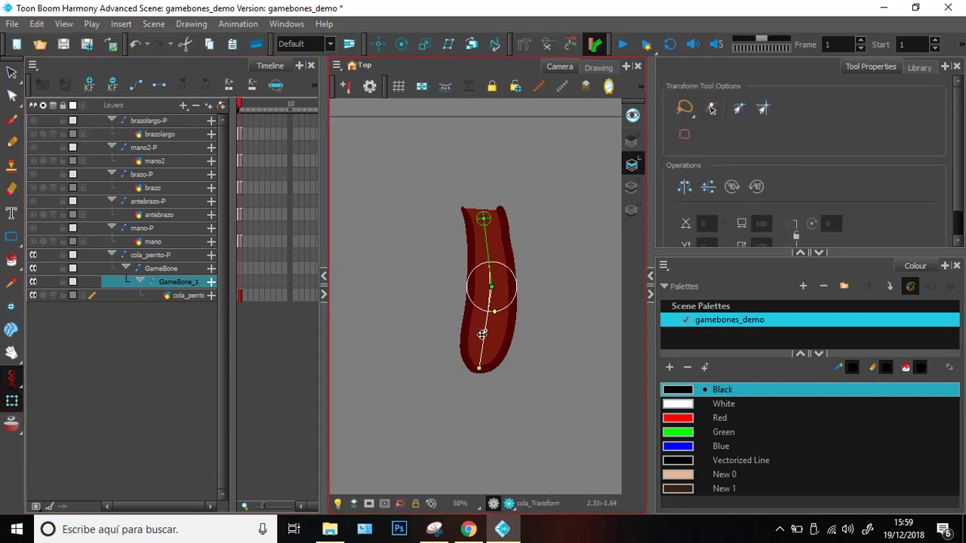
drag(482, 334, 461, 286)
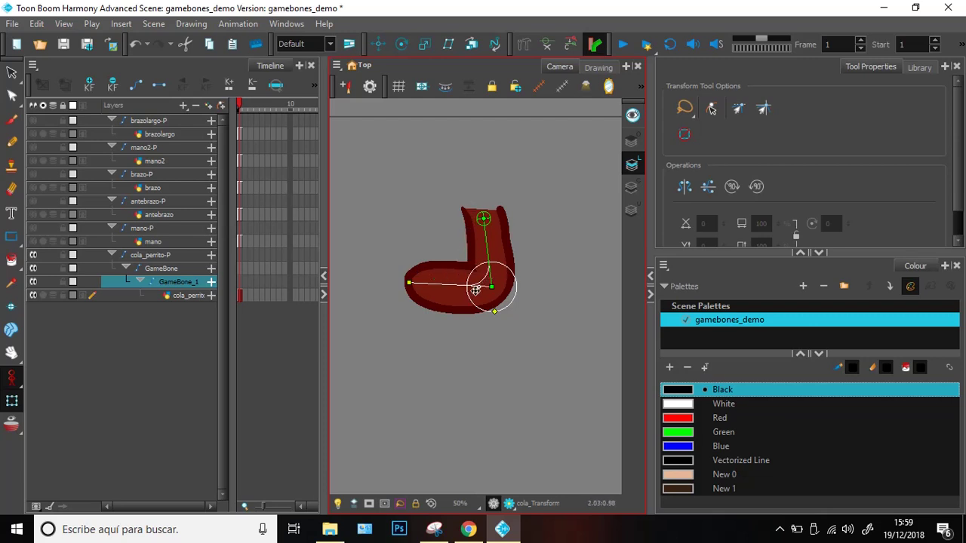
key(ctrl+z)
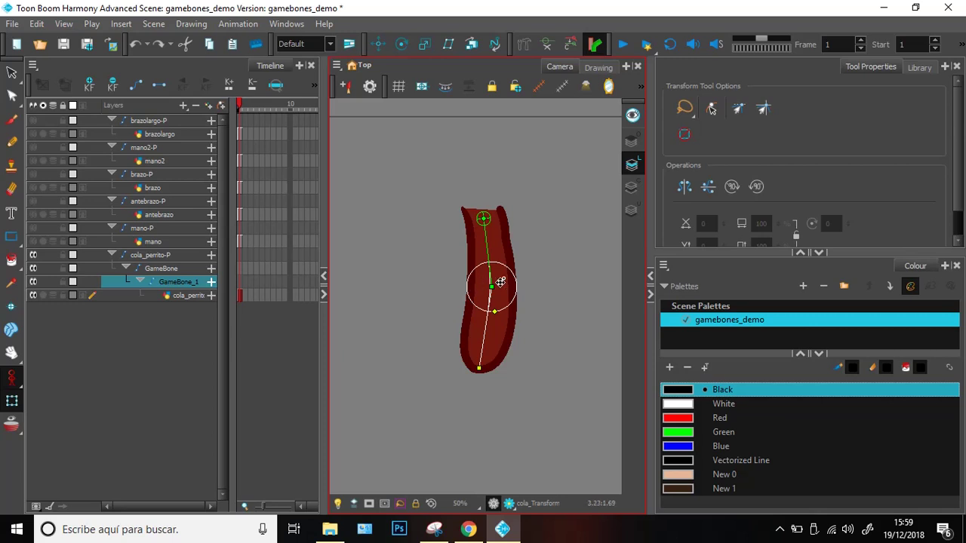
Step: Try enlarging the joint circle with the Transform tool up to the upper bone's start, and restore its tail-width size
drag(494, 312, 499, 355)
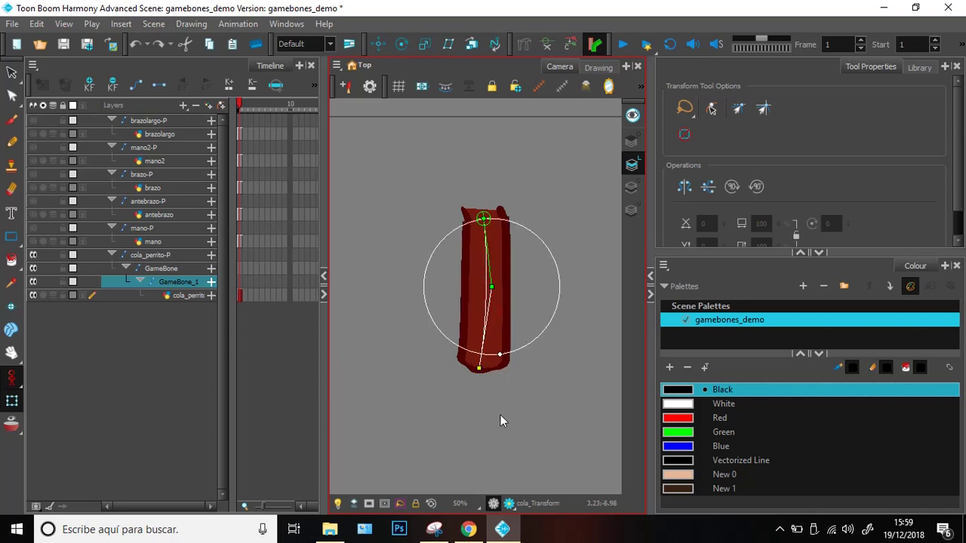
click(503, 457)
click(525, 236)
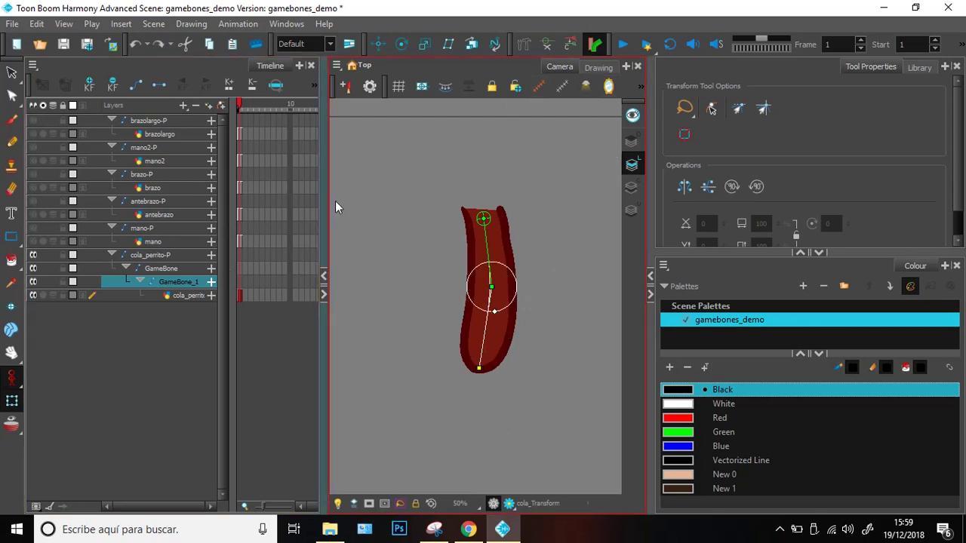
Step: Enlarge the resting joint circle up to the upper bone's start, and extend the lower bone's end far beyond the tail's tip
click(524, 43)
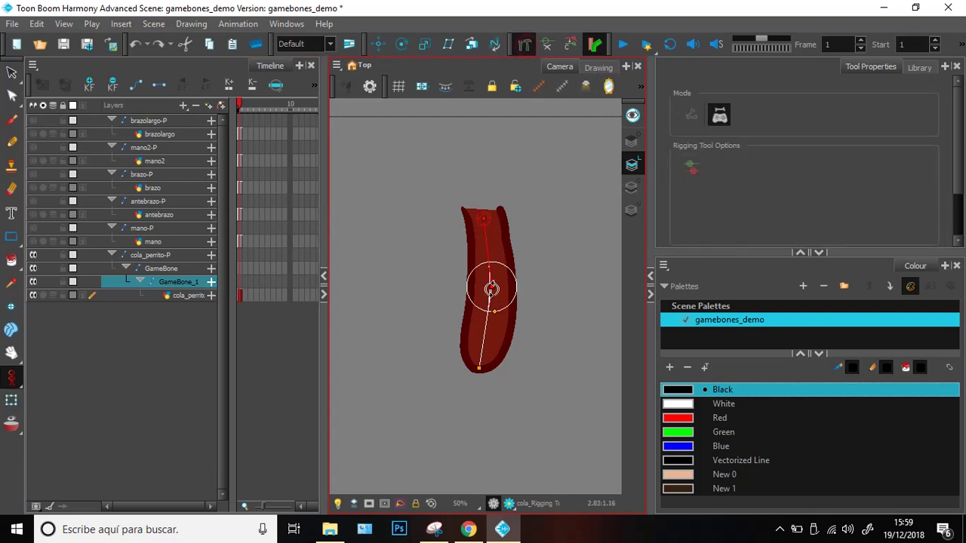
mouse_move(494, 311)
mouse_down()
mouse_move(499, 353)
mouse_move(381, 439)
mouse_move(372, 470)
mouse_move(429, 540)
mouse_move(466, 540)
mouse_move(446, 540)
mouse_up()
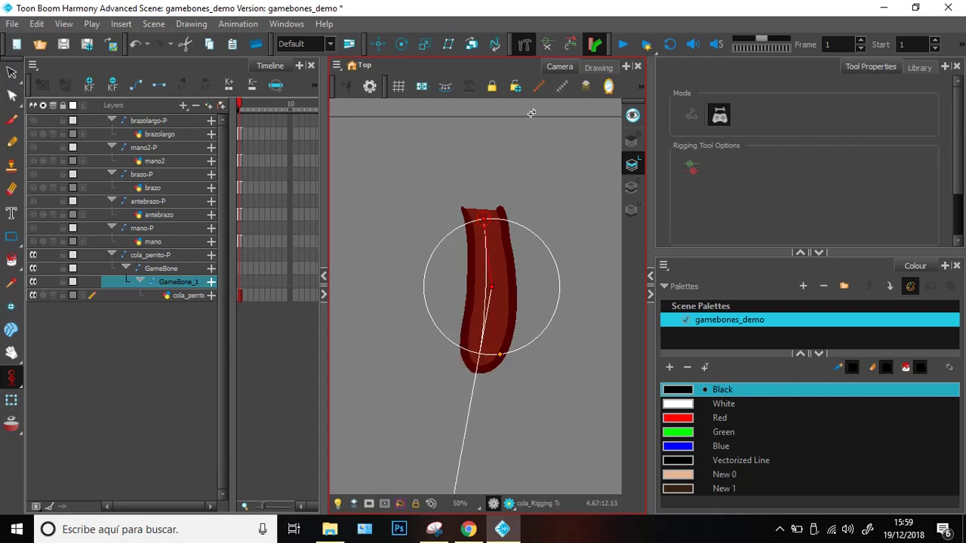
click(497, 288)
scroll(501, 270, down, 1)
scroll(502, 270, down, 1)
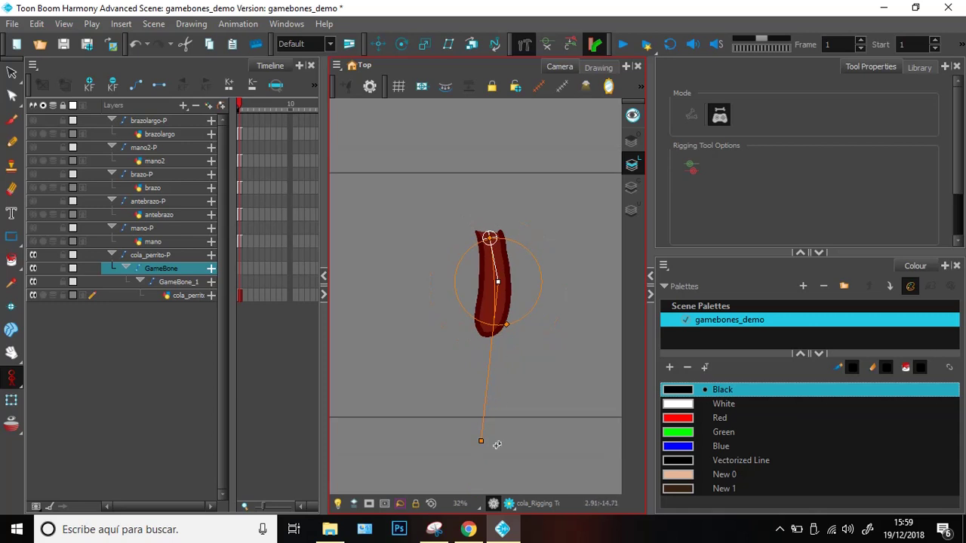
drag(482, 441, 464, 446)
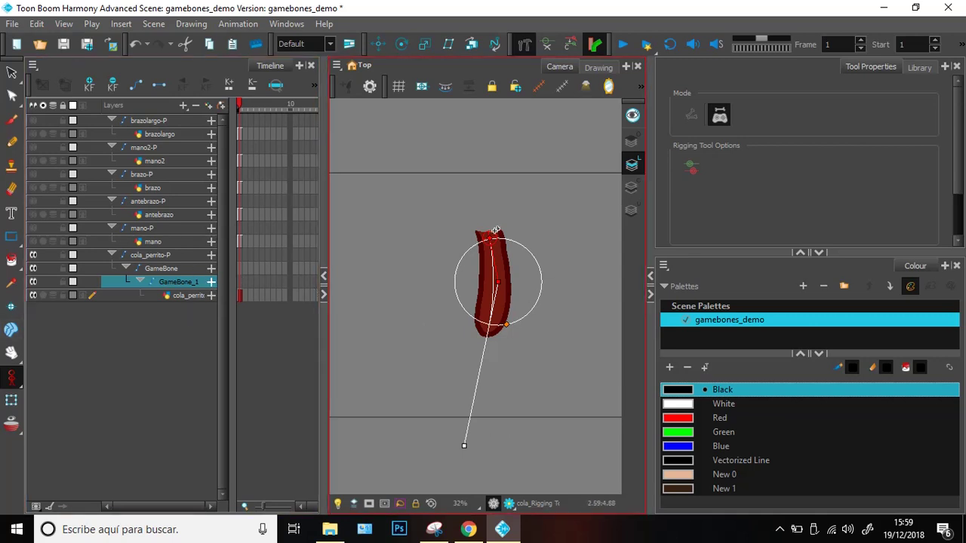
Step: Test the overextended lower bone by bending it up to the left with the Transform tool, and restore the original bone chain
click(12, 400)
drag(486, 362, 408, 261)
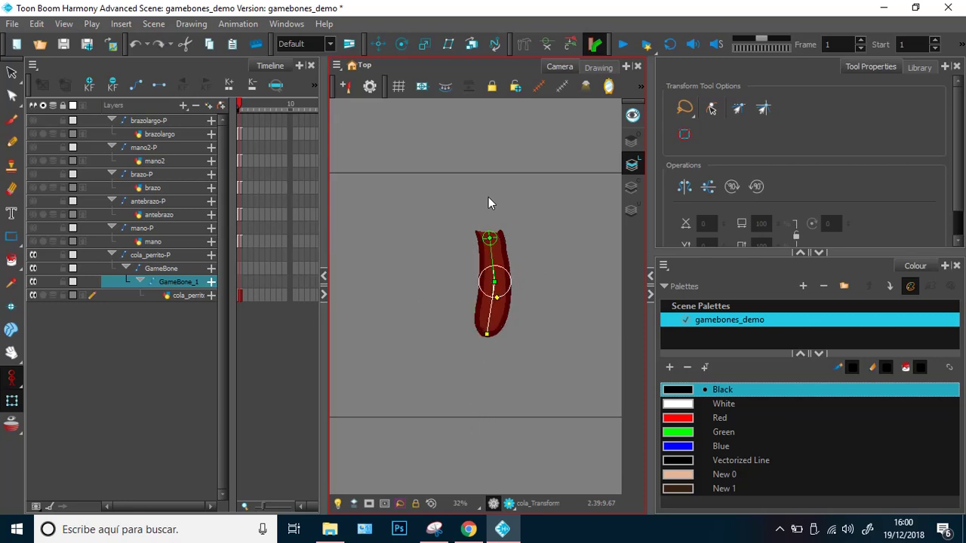
Step: With the Rigging tool, move the middle joint close to the tail's base, shrink its circle to tail width and shorten the lower bone
scroll(526, 297, up, 4)
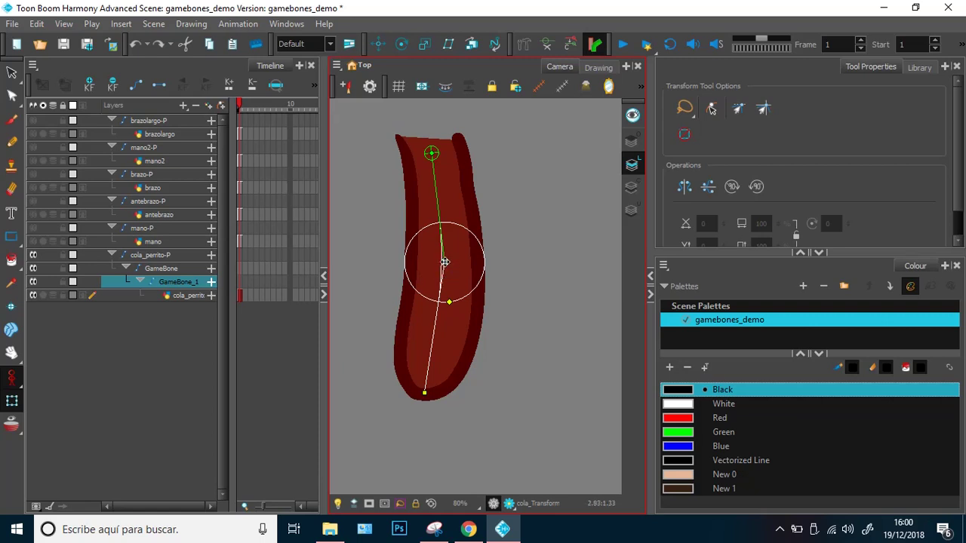
drag(445, 262, 445, 185)
key(ctrl+z)
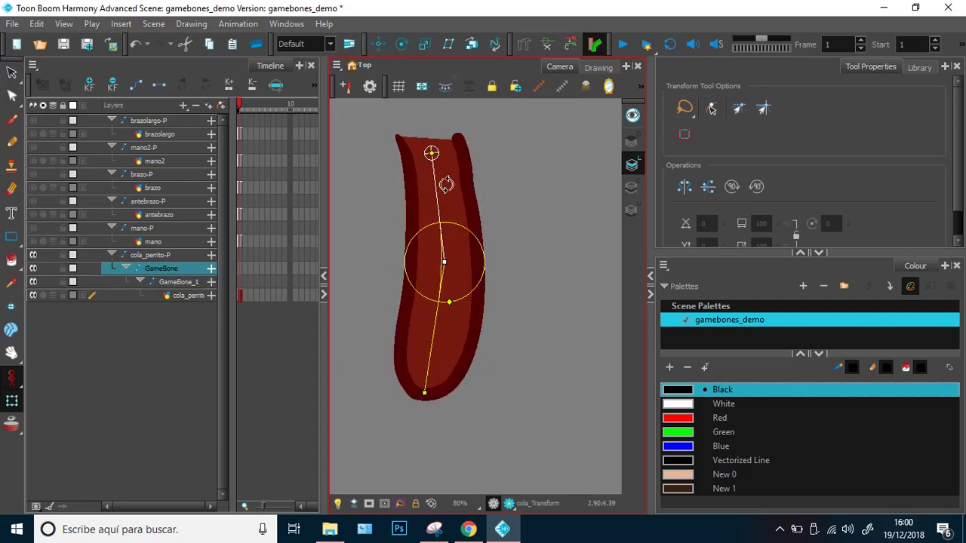
click(523, 44)
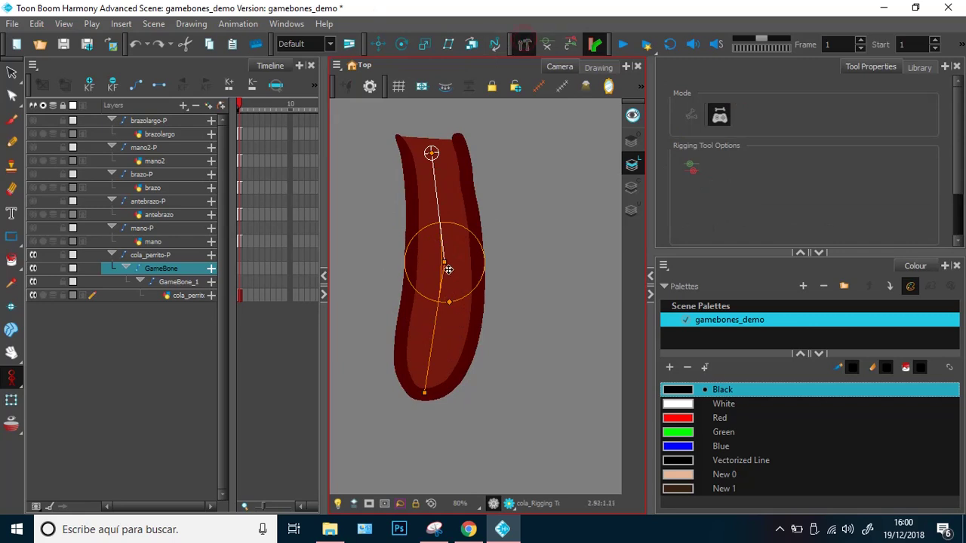
drag(442, 264, 440, 188)
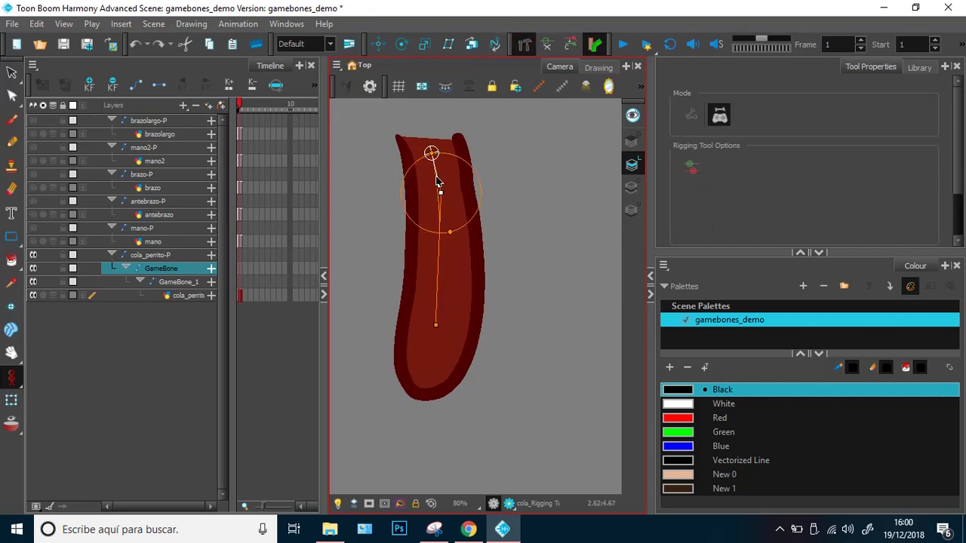
click(447, 229)
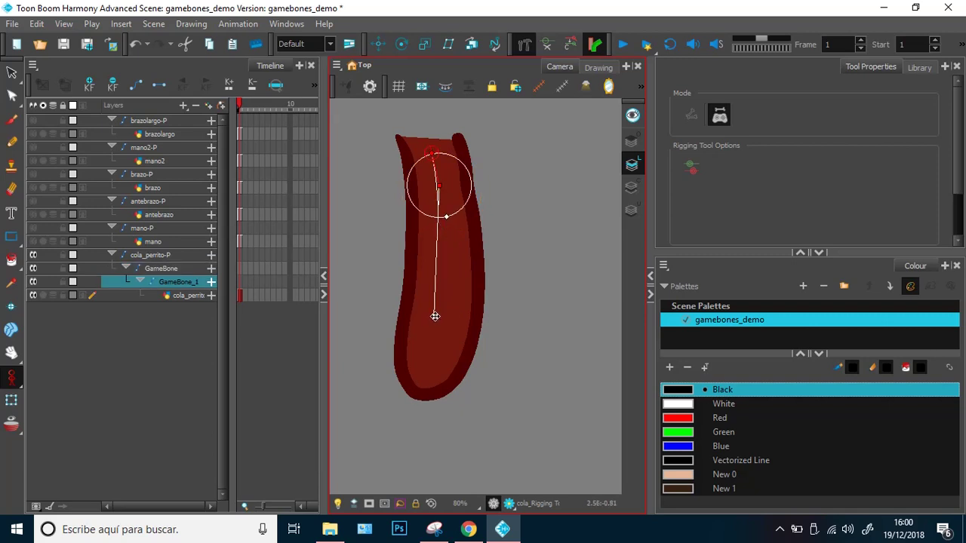
drag(435, 316, 442, 216)
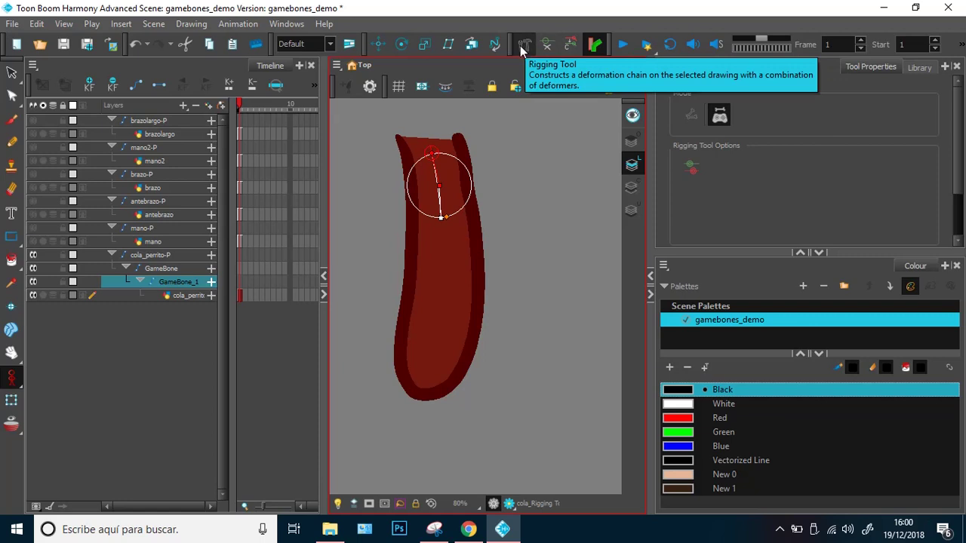
Step: Add a third and a fourth game bone down the tail, extending the last bone's end to the tail's tip
click(441, 279)
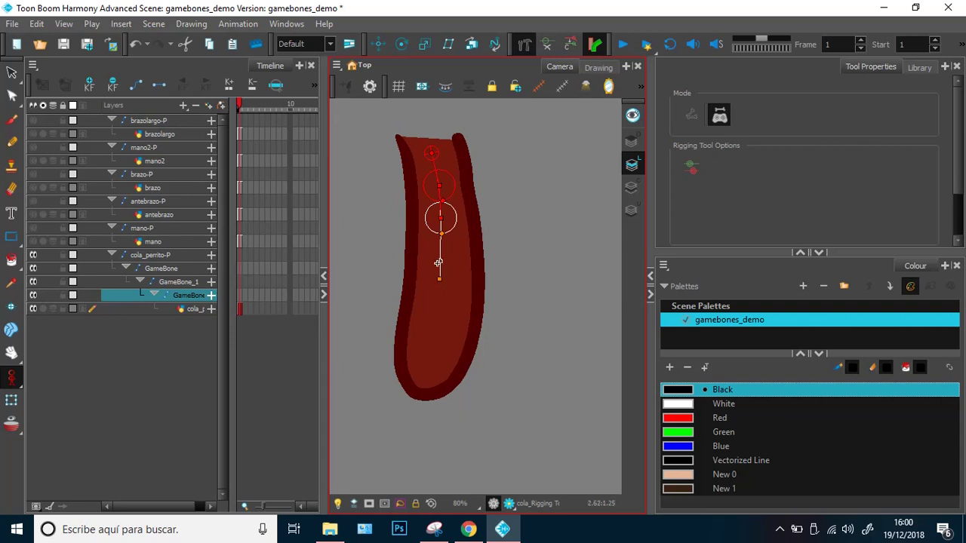
click(442, 200)
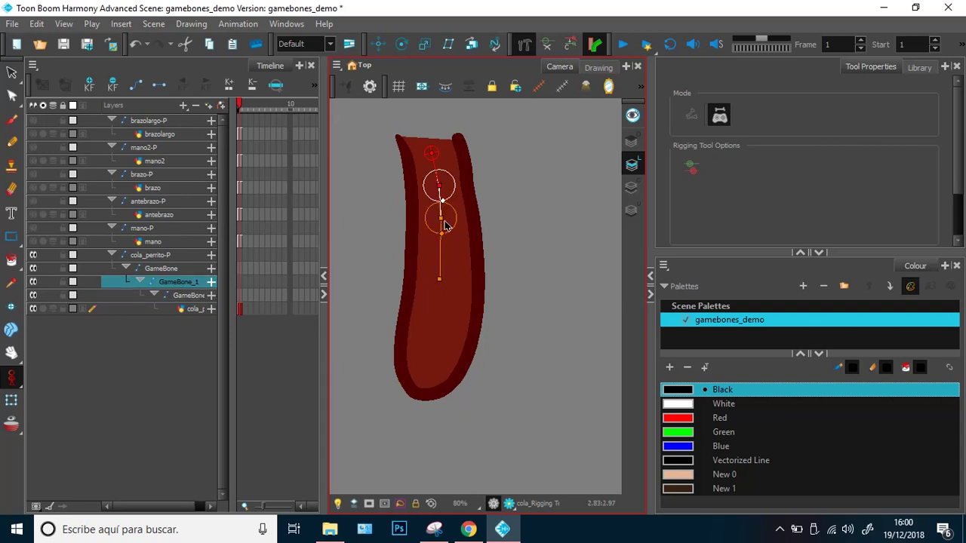
click(433, 319)
key(ctrl+z)
click(440, 279)
click(430, 327)
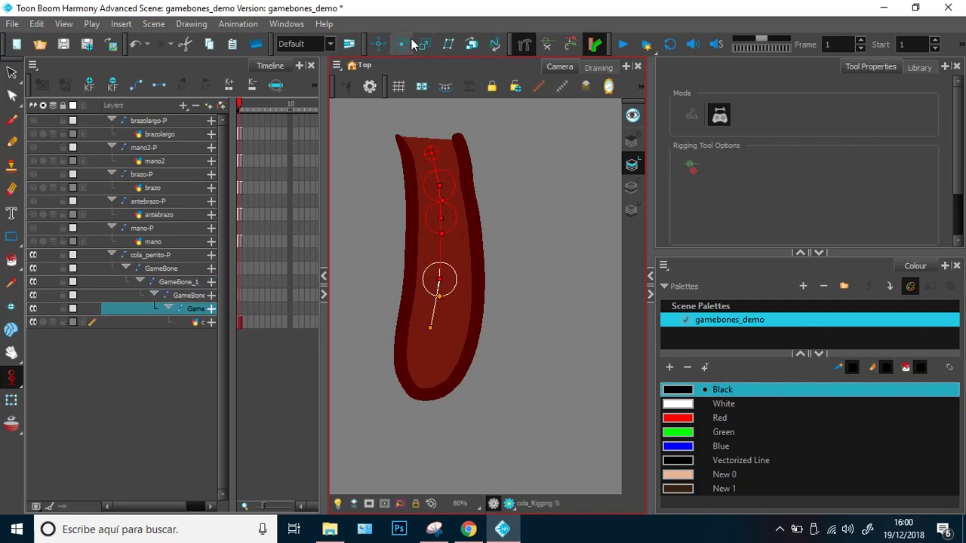
drag(430, 327, 417, 398)
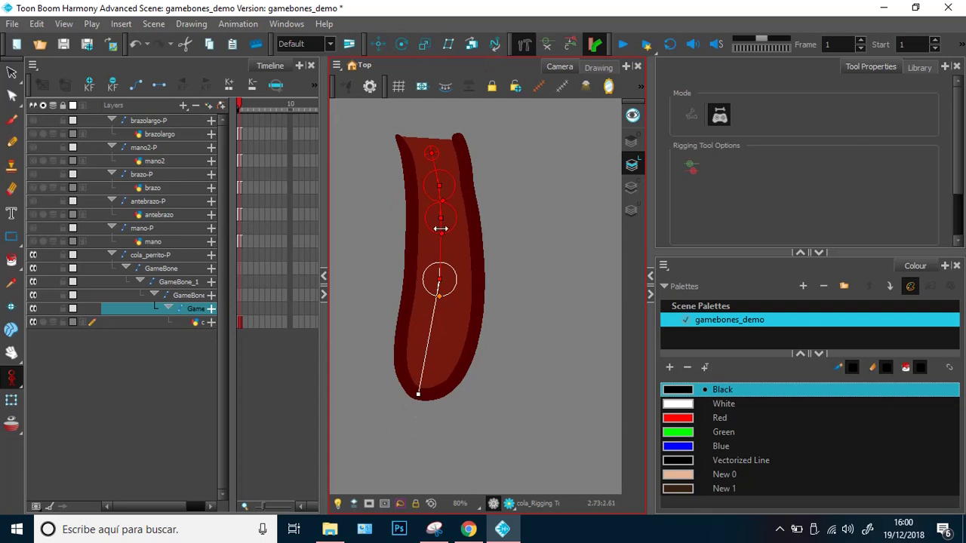
Step: Space the lower joints evenly along the tail and enlarge their circles to about the tail's width
drag(436, 296, 426, 374)
drag(403, 470, 416, 395)
drag(441, 219, 442, 265)
drag(442, 281, 442, 253)
click(444, 288)
drag(438, 383, 439, 322)
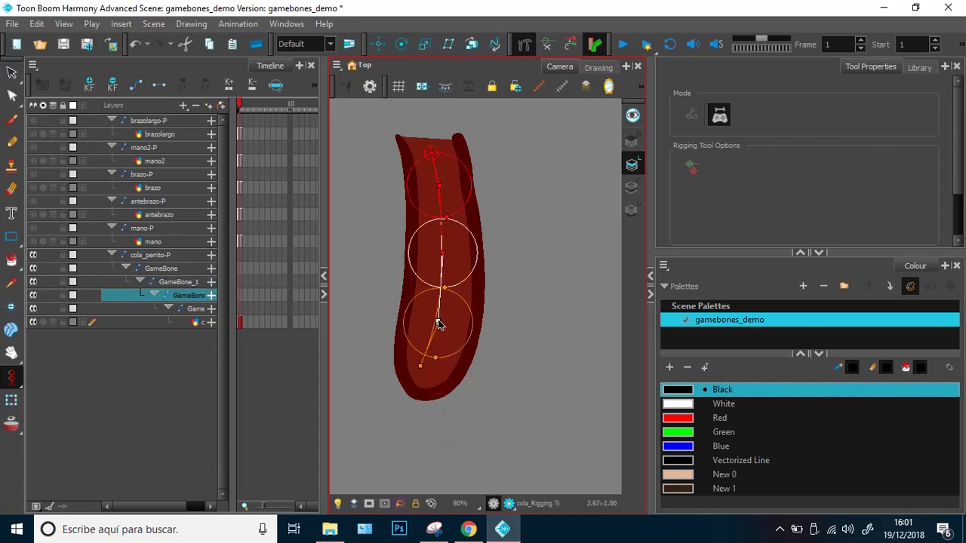
drag(433, 357, 420, 383)
drag(435, 321, 435, 368)
drag(435, 330, 437, 331)
Step: Test the four-bone tail chain by bending its bones with the Transform tool
click(11, 400)
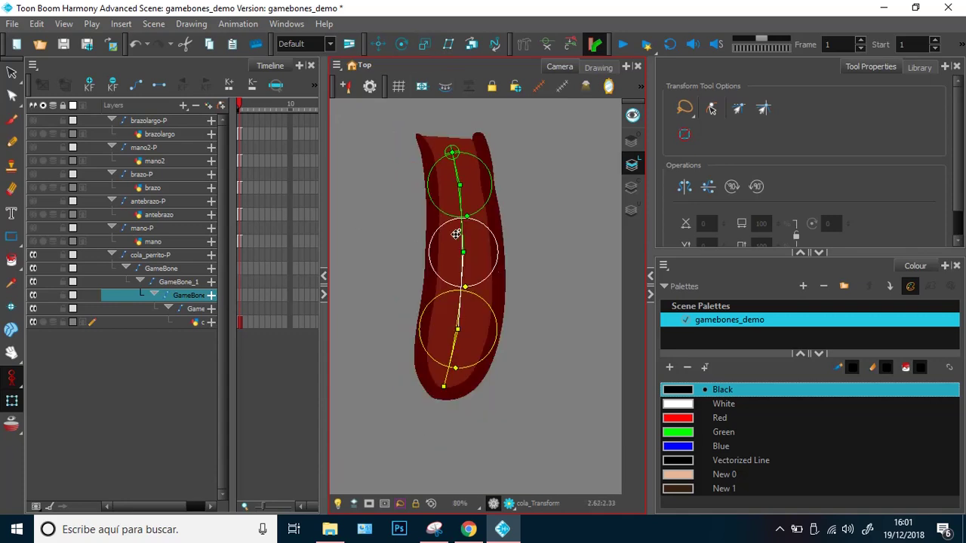
drag(414, 214, 423, 235)
scroll(396, 229, down, 3)
drag(410, 252, 403, 230)
drag(368, 214, 383, 203)
scroll(420, 184, down, 3)
scroll(411, 184, up, 8)
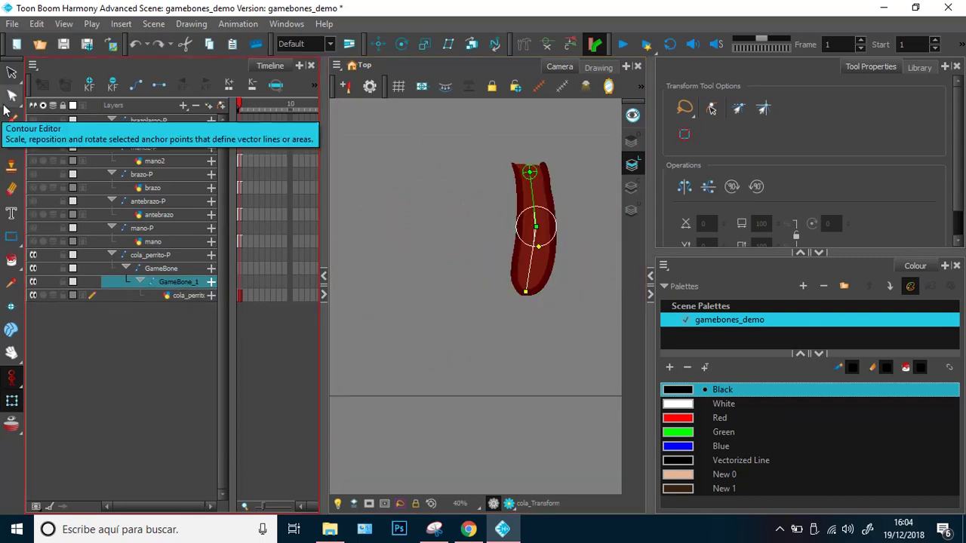
Step: Show all manipulators of the two-bone tail chain, both resting and keyframe positions, in the Rigging tool options
click(523, 44)
click(806, 160)
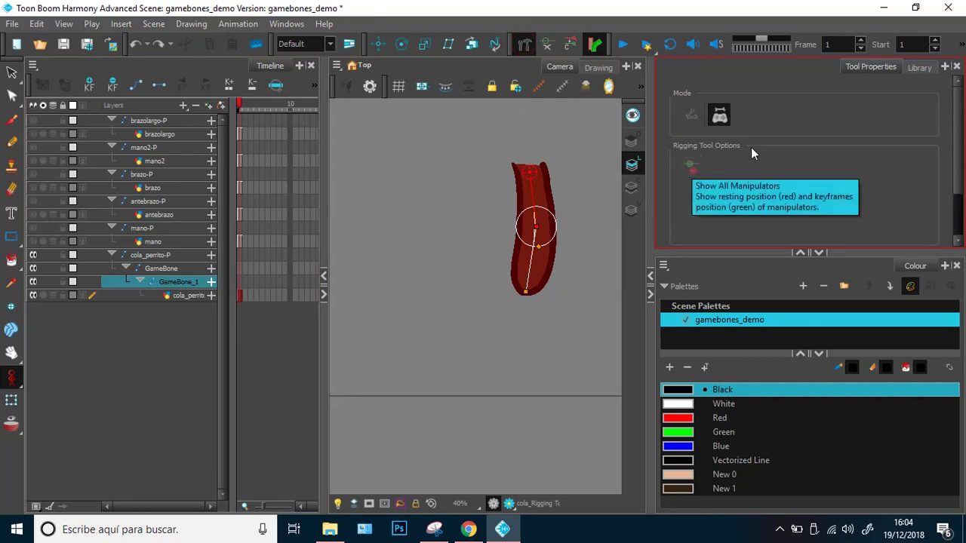
click(693, 166)
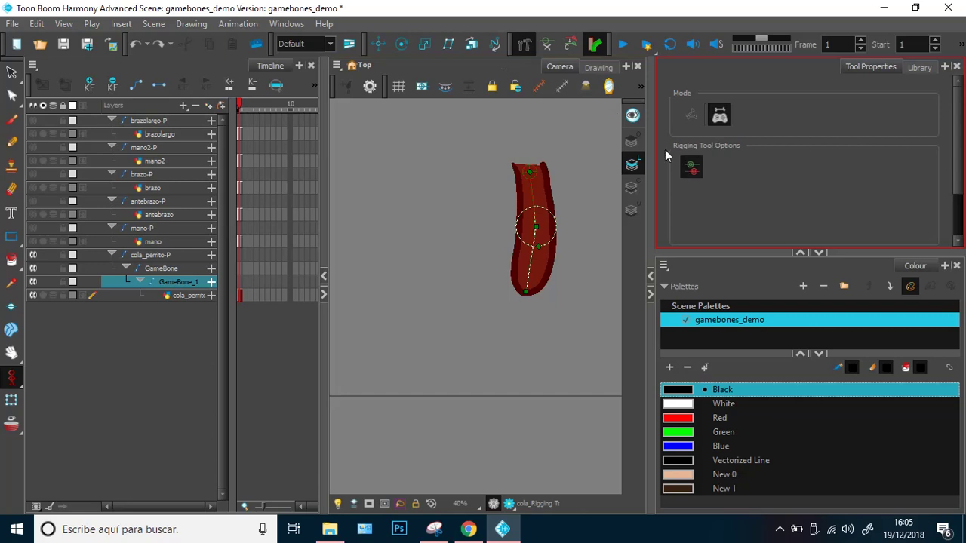
Step: Swing the tail to the left from its base with the Transform tool, and bend the lower bone upward
click(7, 399)
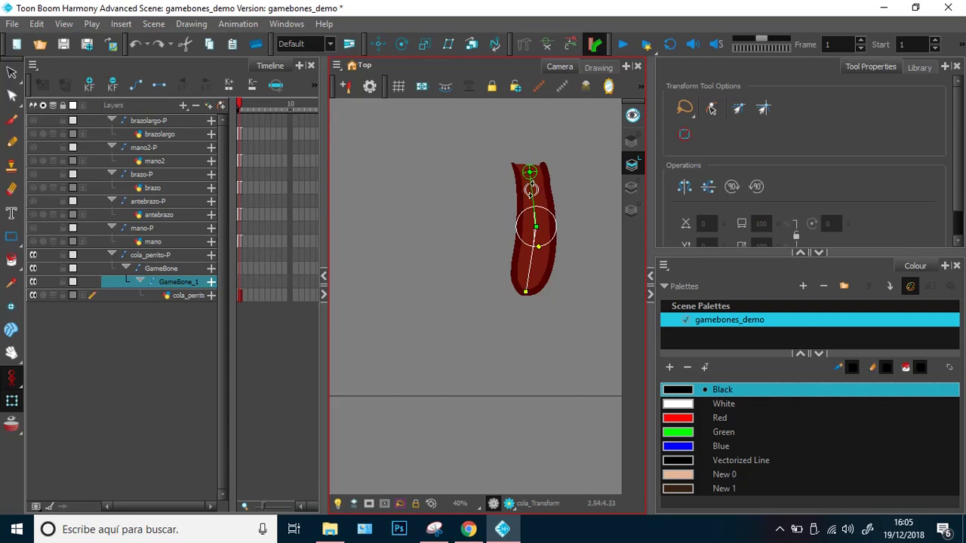
mouse_move(531, 189)
mouse_down()
mouse_move(515, 182)
mouse_move(516, 193)
mouse_up()
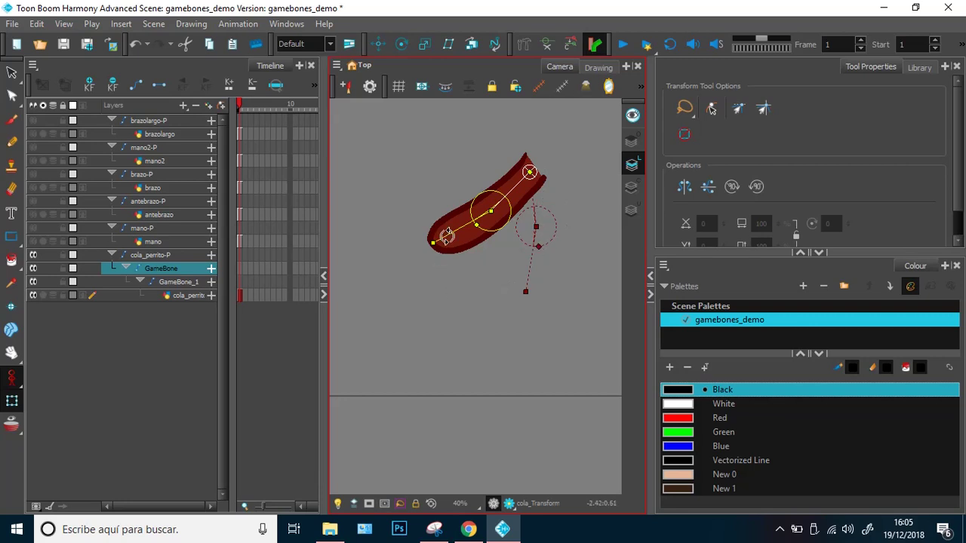
drag(447, 237, 453, 184)
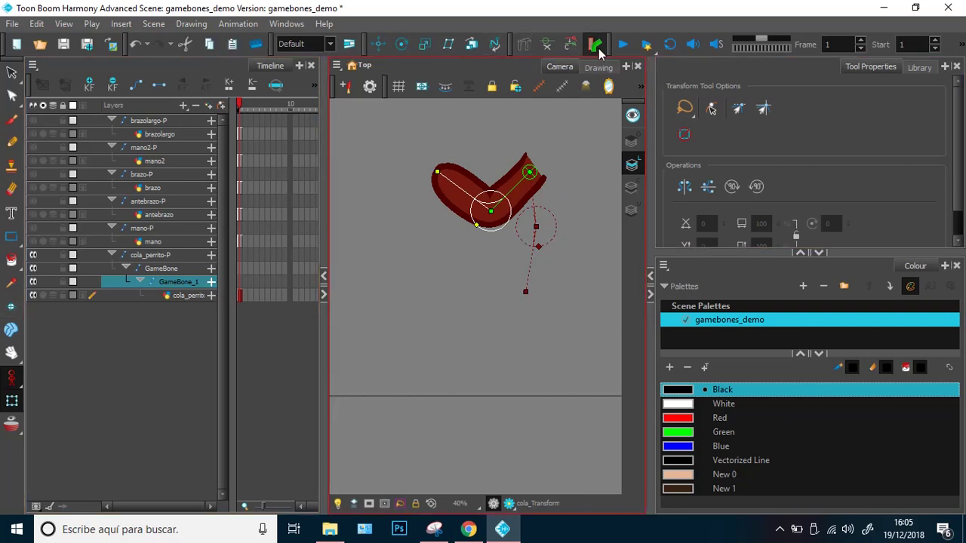
Step: With the Rigging tool, try rotating the resting upper bone to the right, and rotate it back into the tail
click(523, 45)
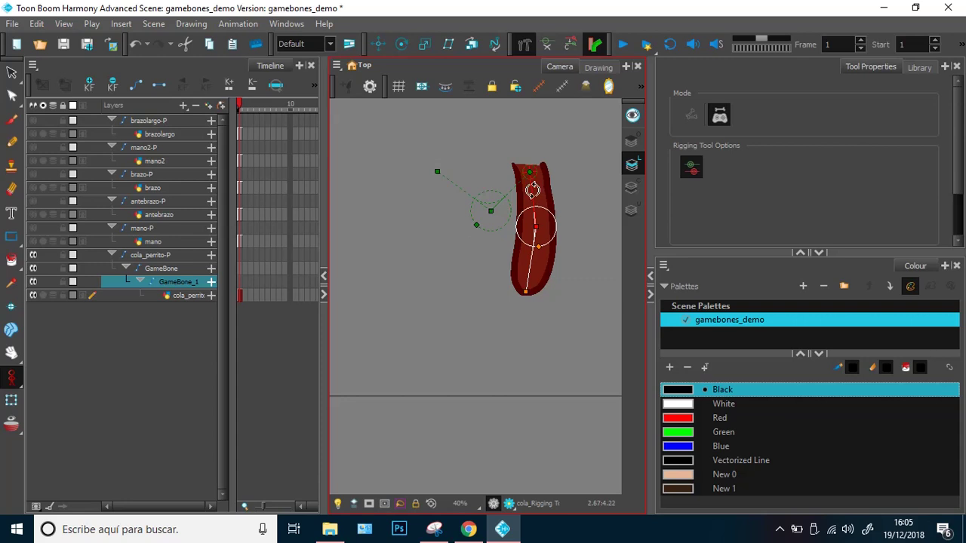
drag(533, 189, 574, 281)
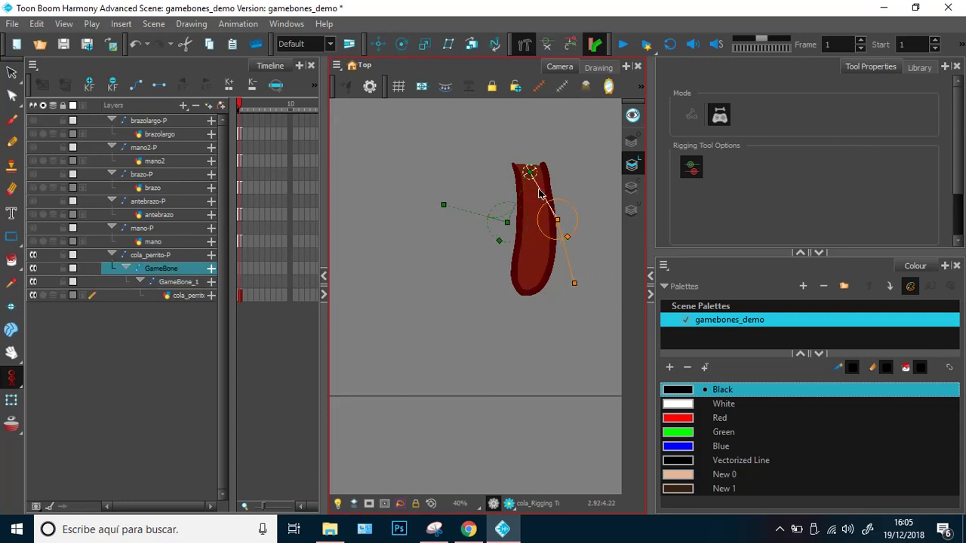
mouse_move(532, 195)
mouse_down()
mouse_move(559, 288)
mouse_move(533, 196)
mouse_up()
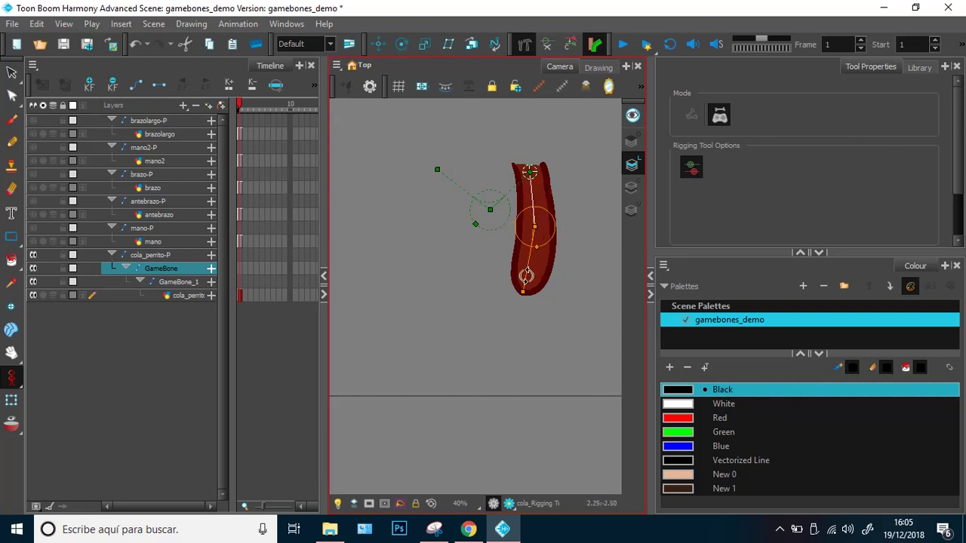
Step: Try rotating the resting lower bone out to the left and shrinking its joint circle, and undo the changes
drag(527, 275, 500, 245)
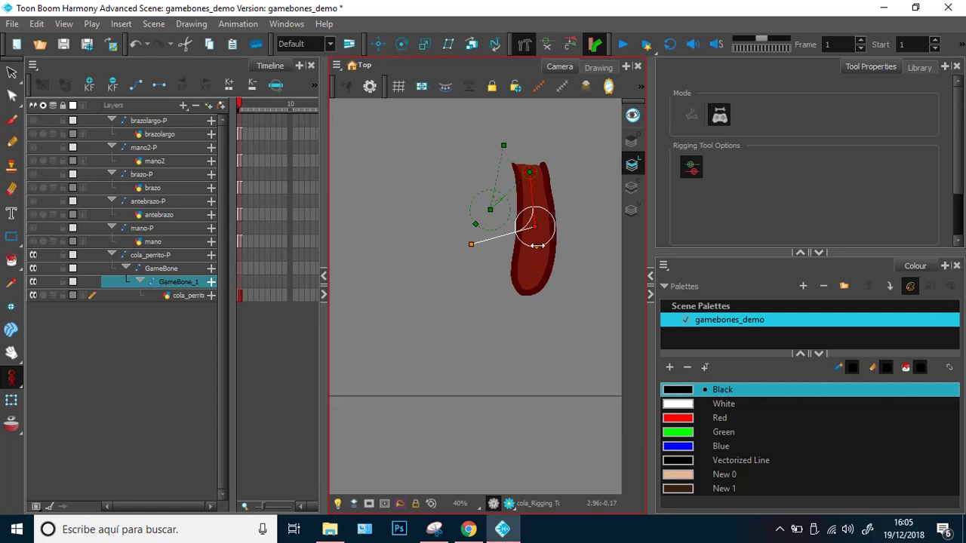
mouse_move(536, 245)
mouse_down()
mouse_move(540, 263)
mouse_move(535, 243)
mouse_up()
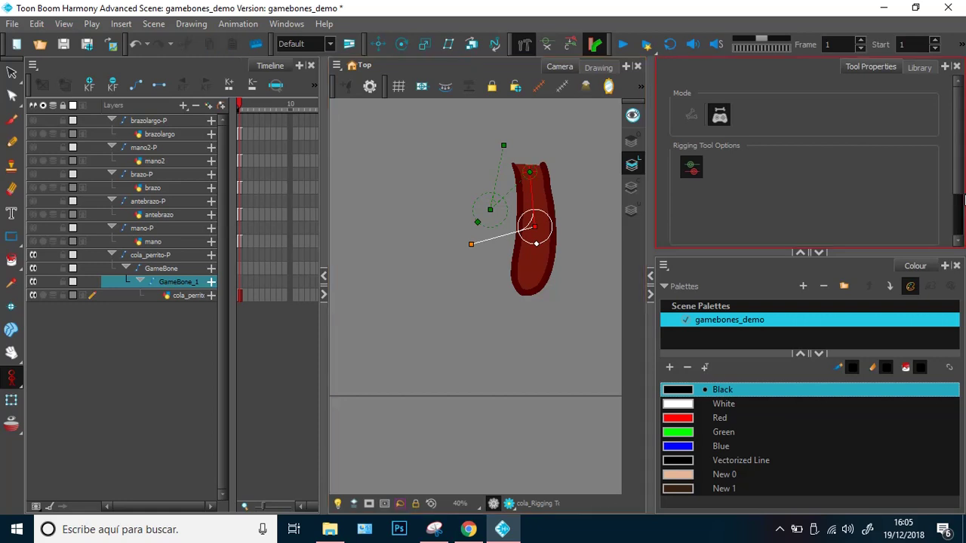
key(ctrl+z)
key(ctrl+z)
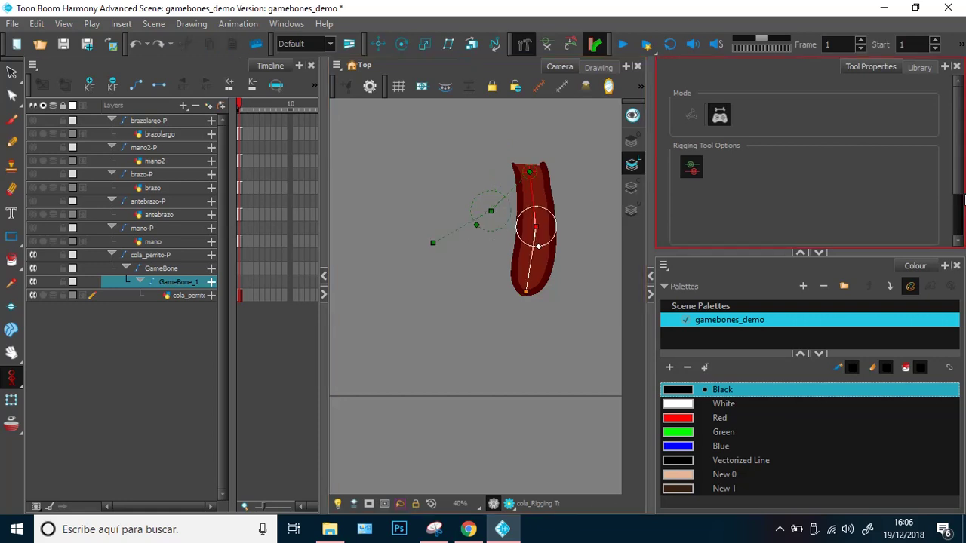